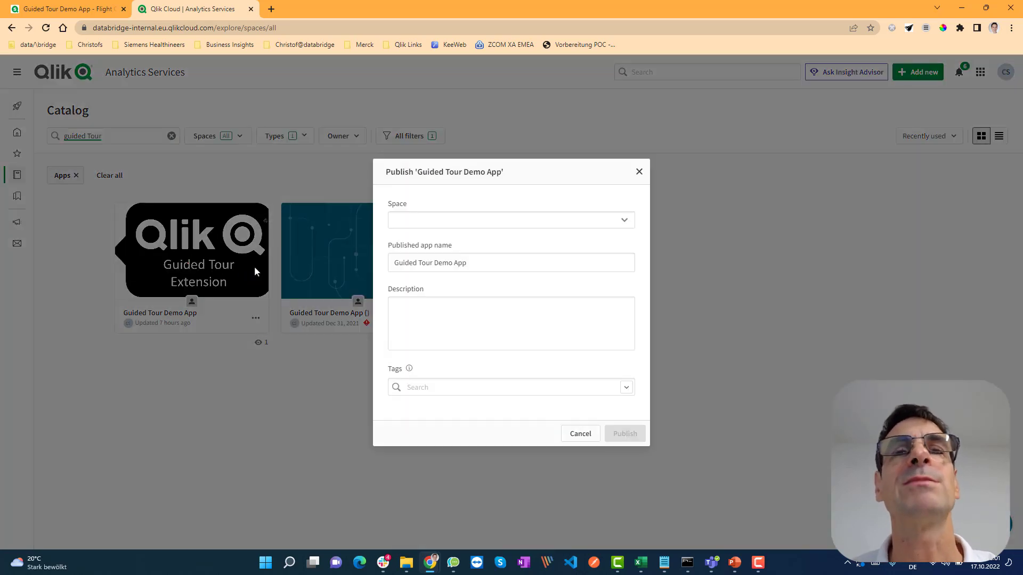
# Choose the managed space as the target and publish the Guided Tour Demo App.
pyautogui.click(615, 226)
pyautogui.click(525, 236)
pyautogui.click(621, 434)
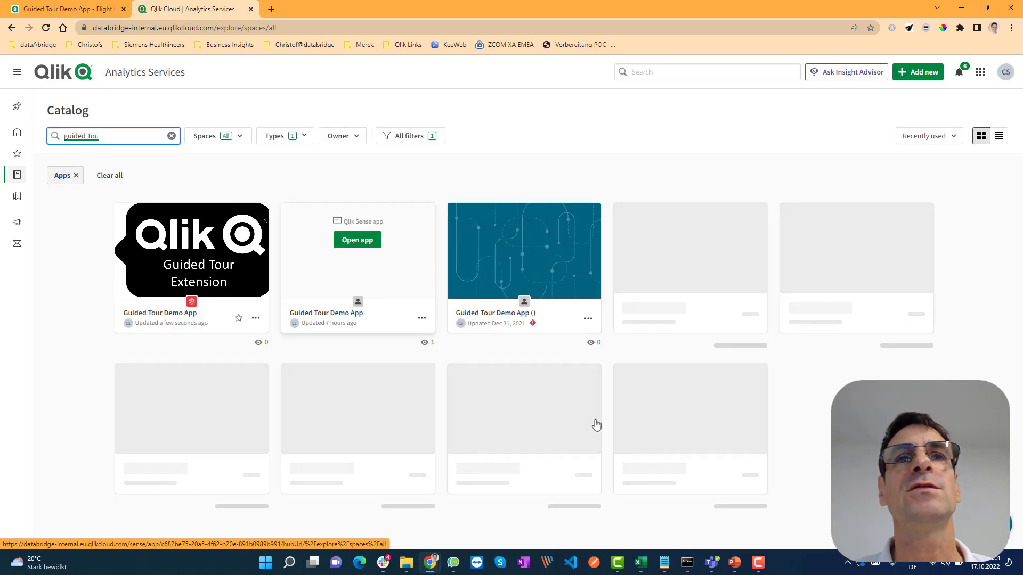
# Open the newly published Guided Tour Demo App from its Catalog card in a new tab.
pyautogui.moveTo(219, 258)
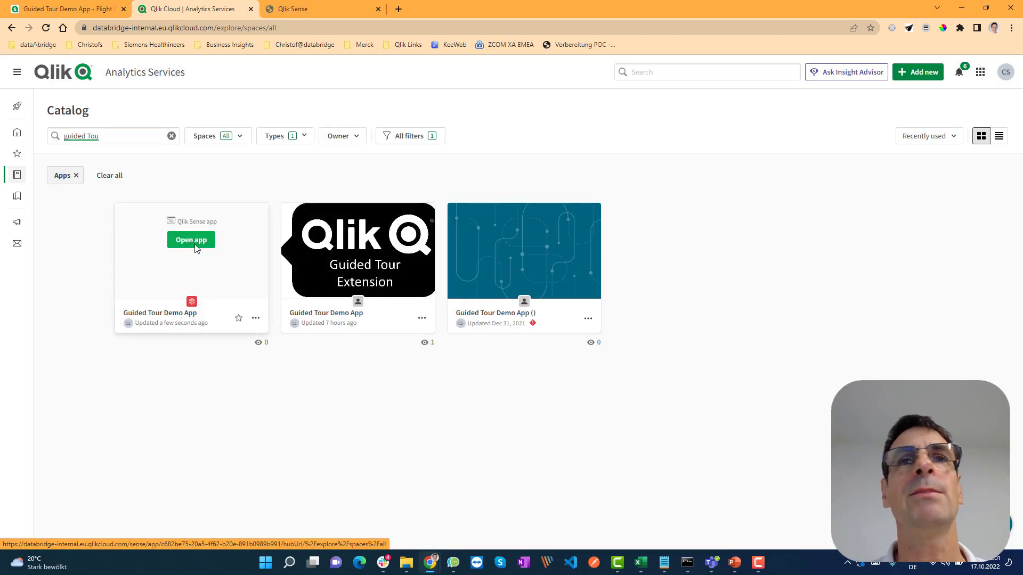
pyautogui.click(306, 8)
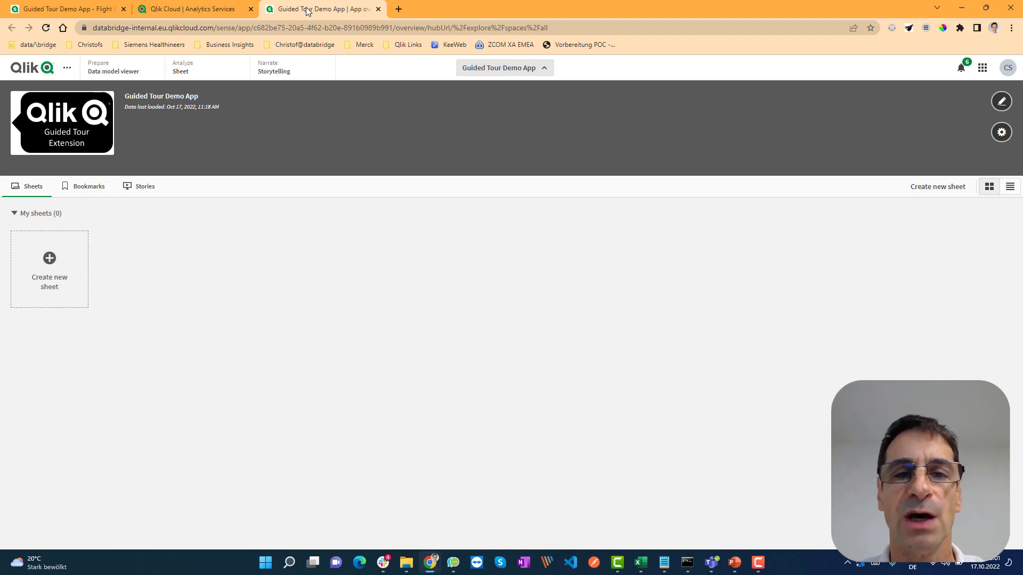
# Make the Flight Overview (1) sheet public in the personal copy of the app.
pyautogui.click(63, 11)
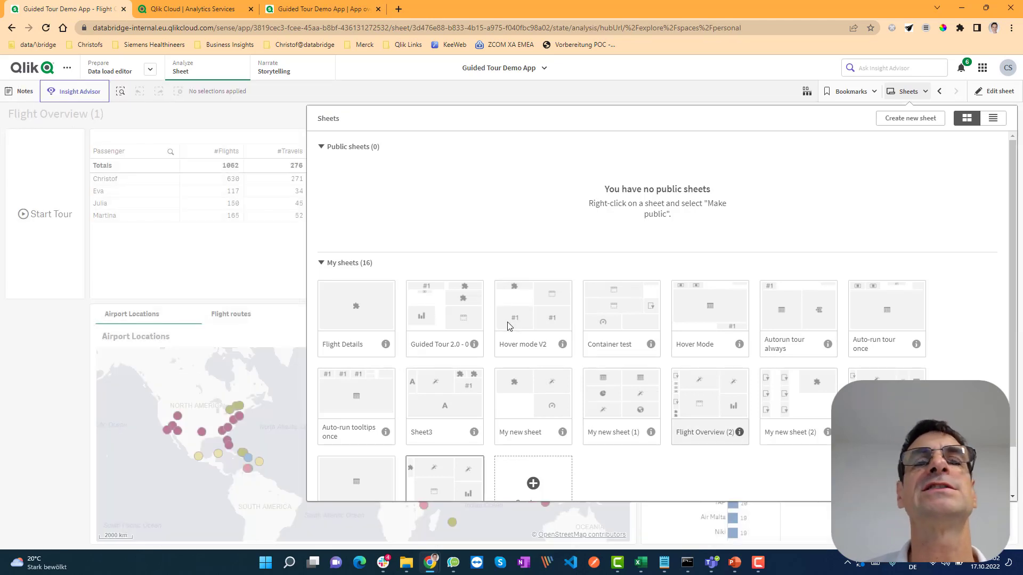
pyautogui.scroll(-1, 497, 458)
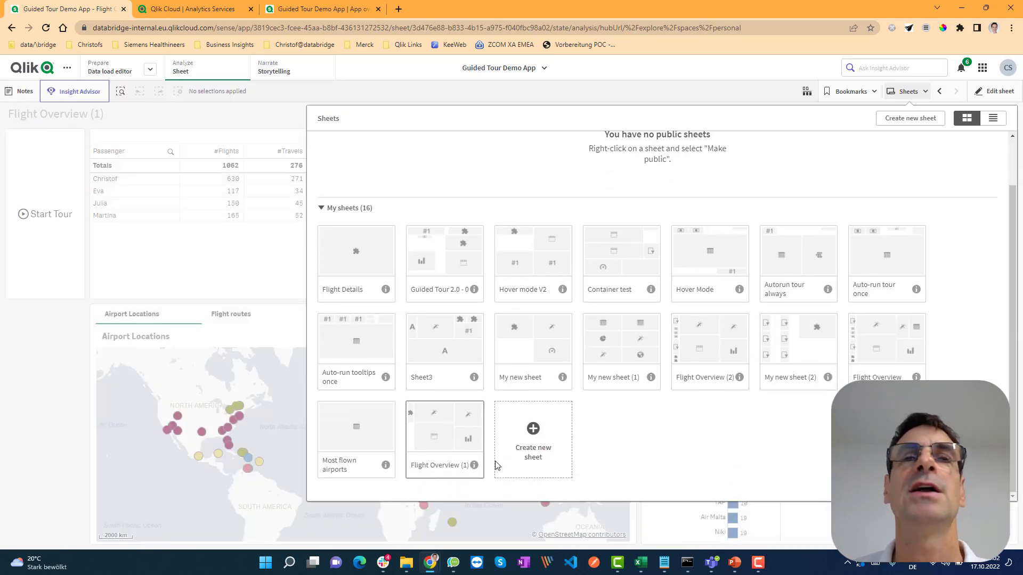
pyautogui.rightClick(467, 438)
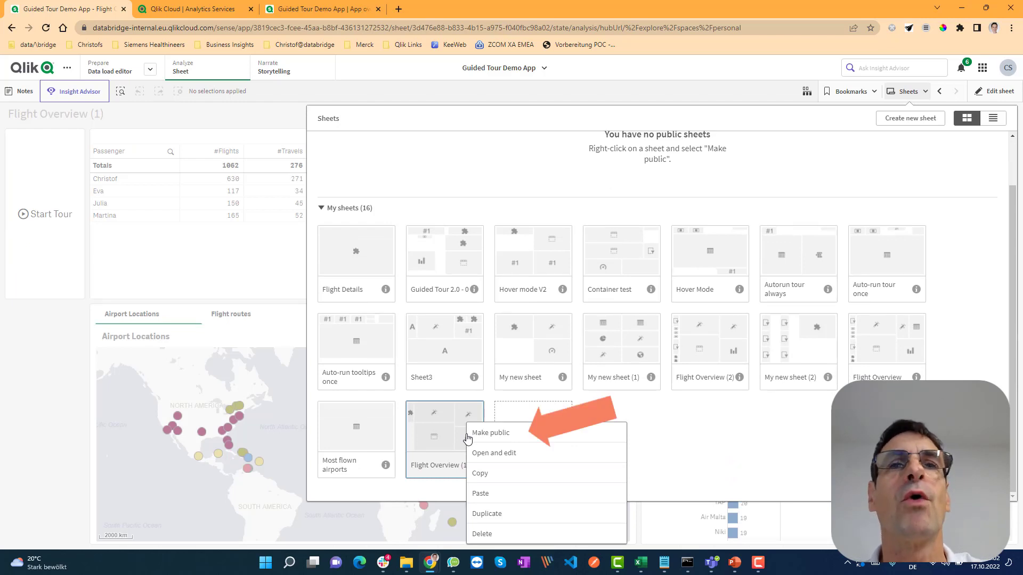
pyautogui.click(530, 434)
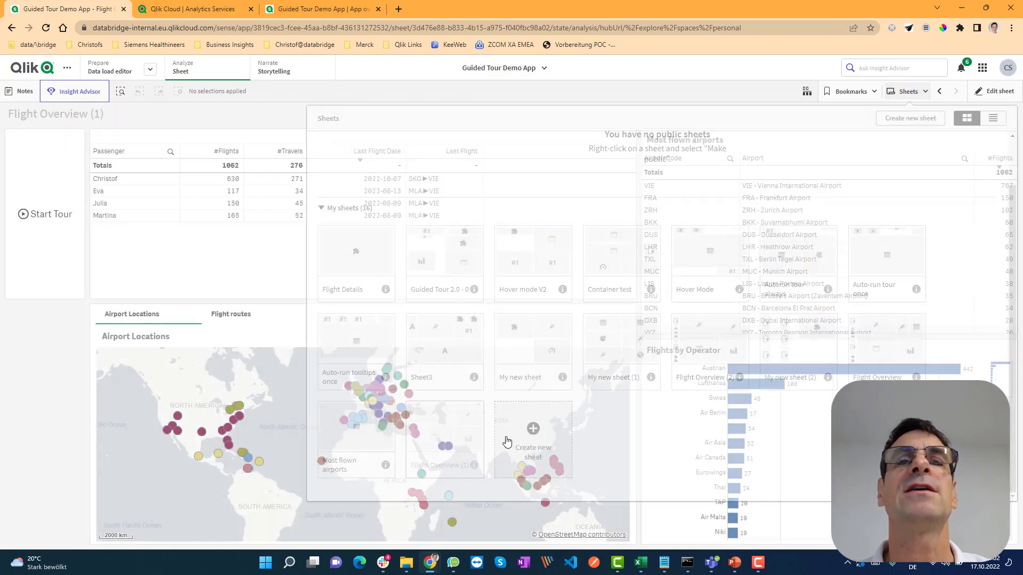
# Make the guided tour sheet public, then duplicate the Flight Overview (1) sheet.
pyautogui.click(906, 92)
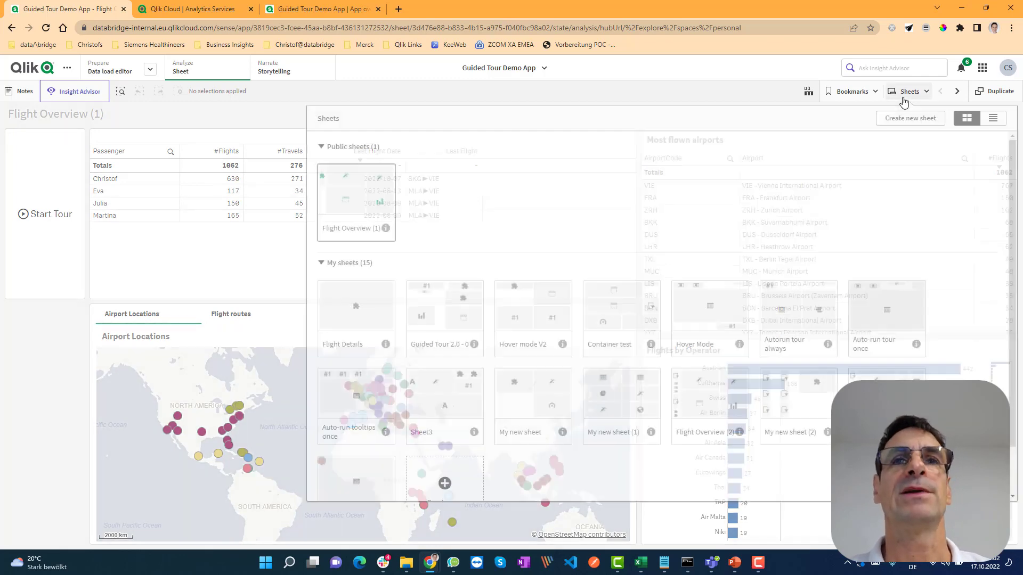
pyautogui.rightClick(436, 311)
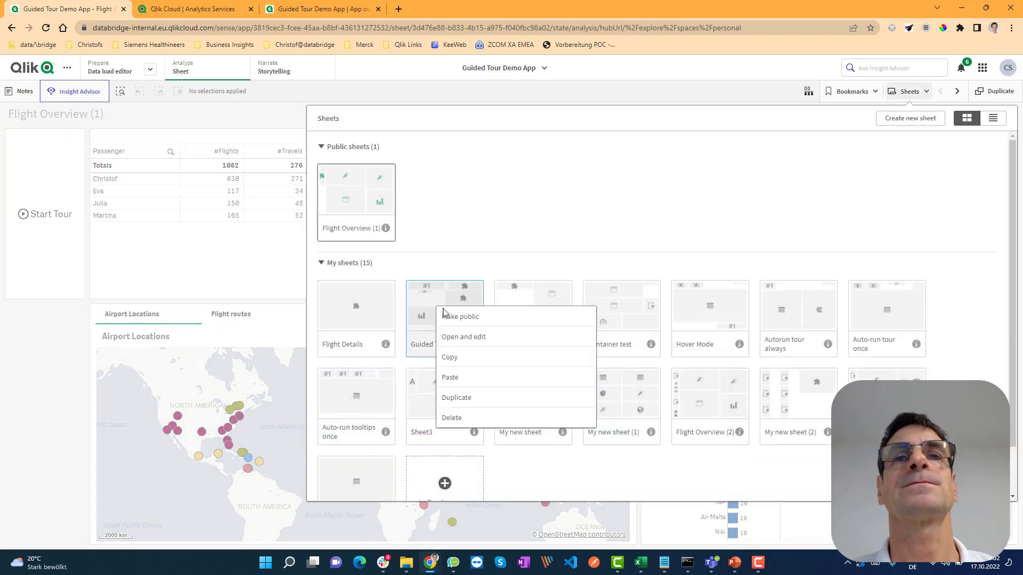
pyautogui.click(485, 323)
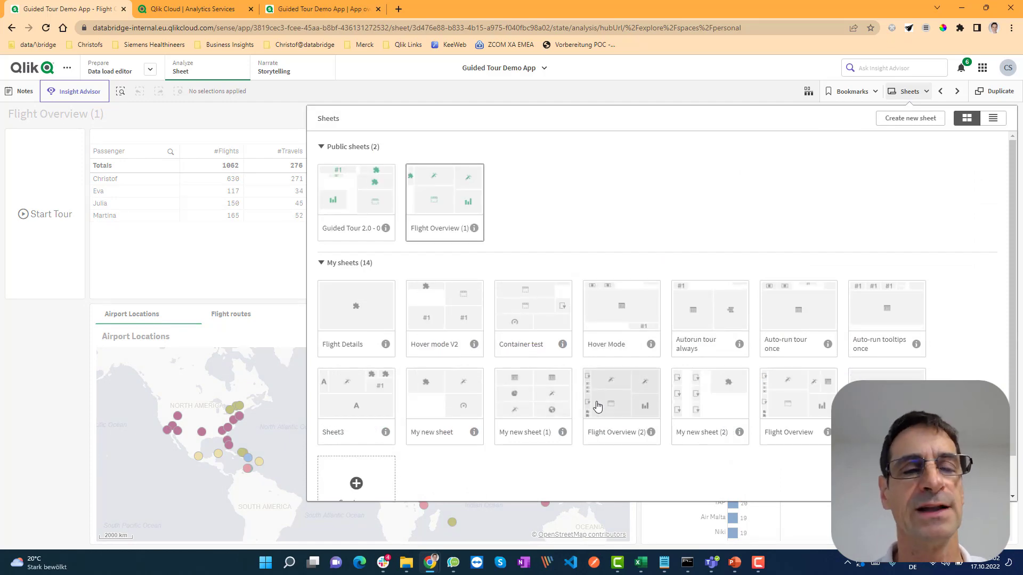
pyautogui.click(465, 205)
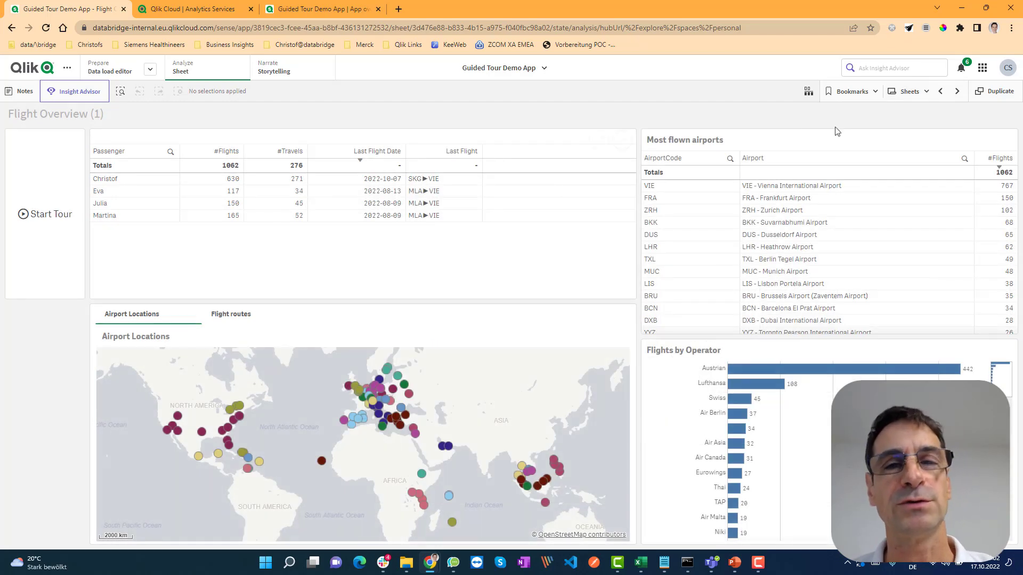
pyautogui.click(1011, 100)
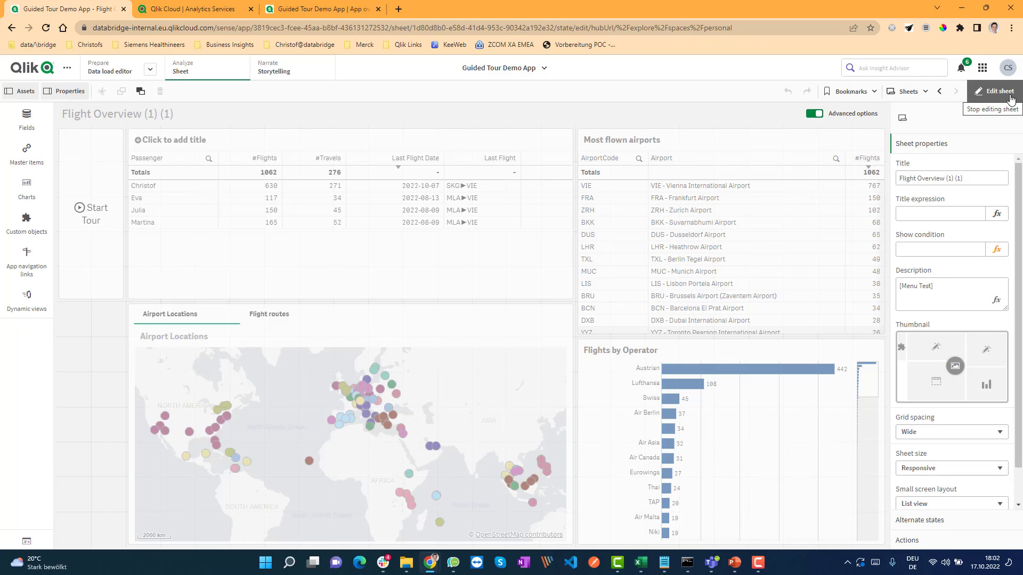
# Make Flight Overview (1) private again, reopen it and exit sheet edit mode.
pyautogui.click(908, 91)
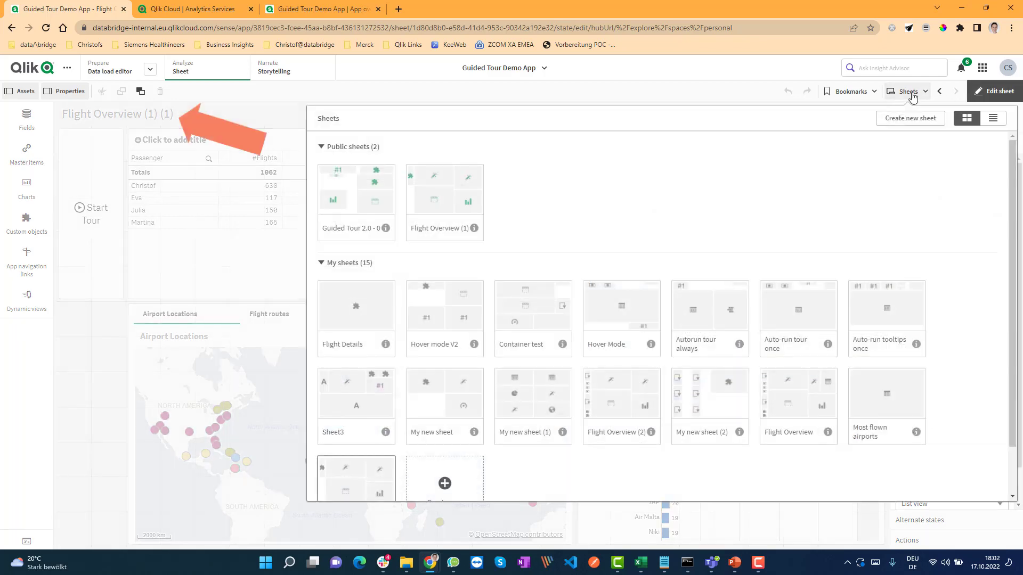
pyautogui.scroll(-1, 852, 134)
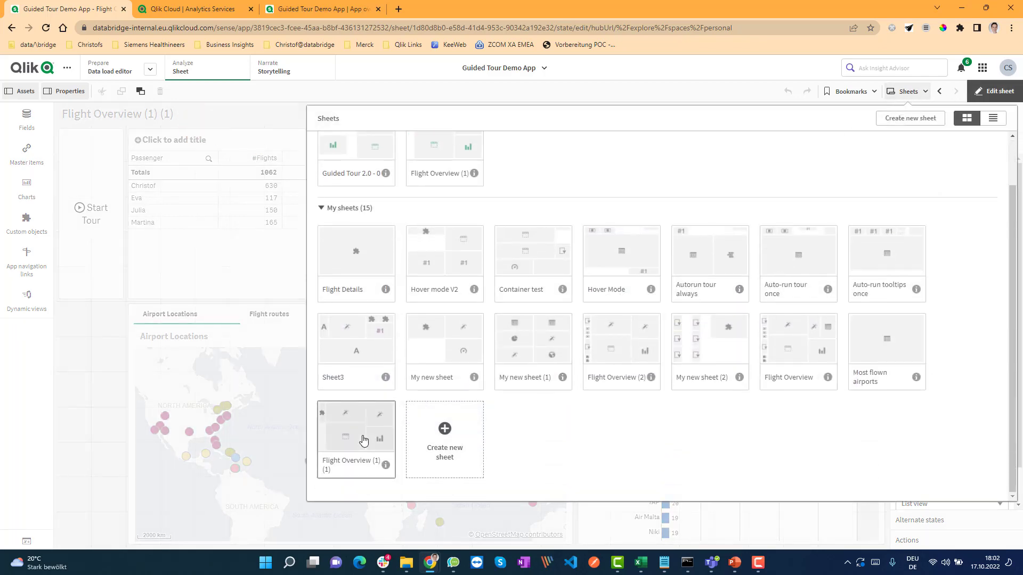
pyautogui.scroll(1, 366, 420)
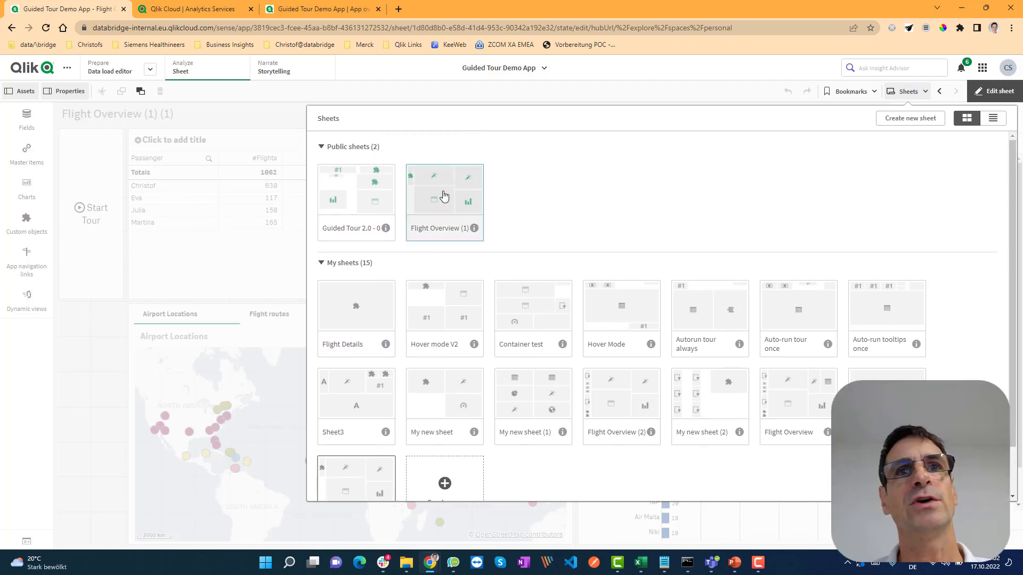
pyautogui.rightClick(445, 196)
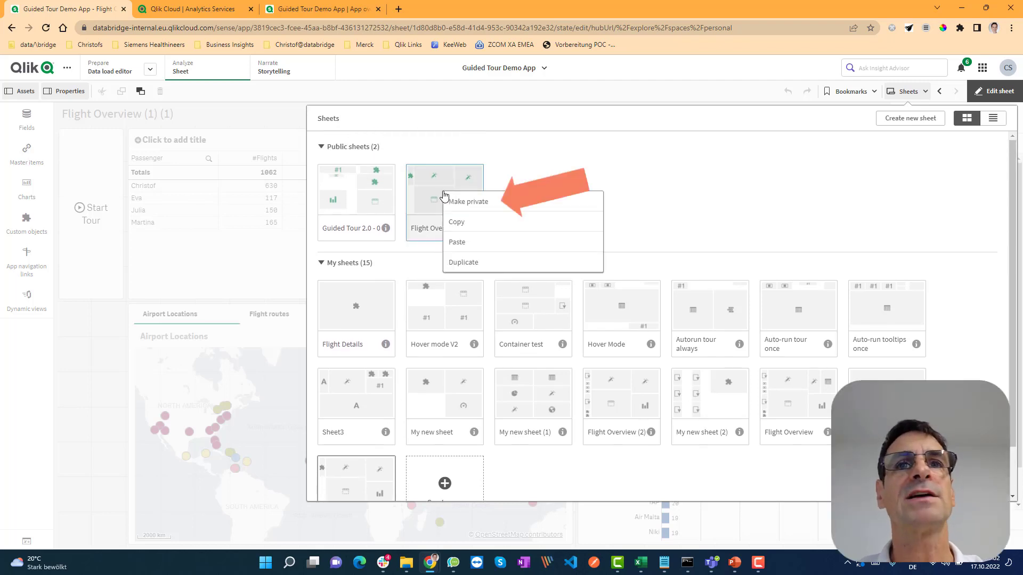
pyautogui.click(469, 202)
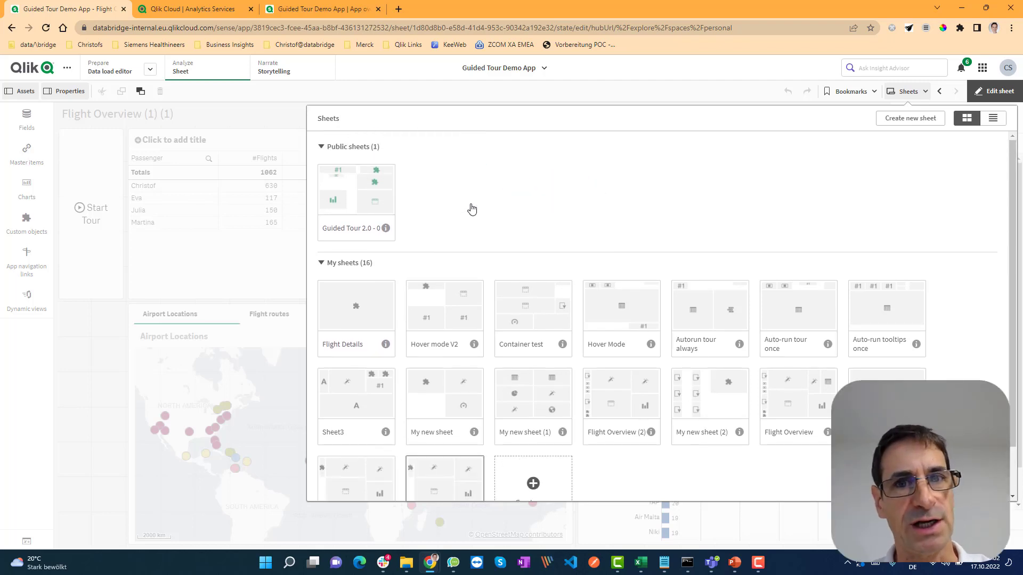
pyautogui.scroll(-2, 458, 394)
pyautogui.click(433, 414)
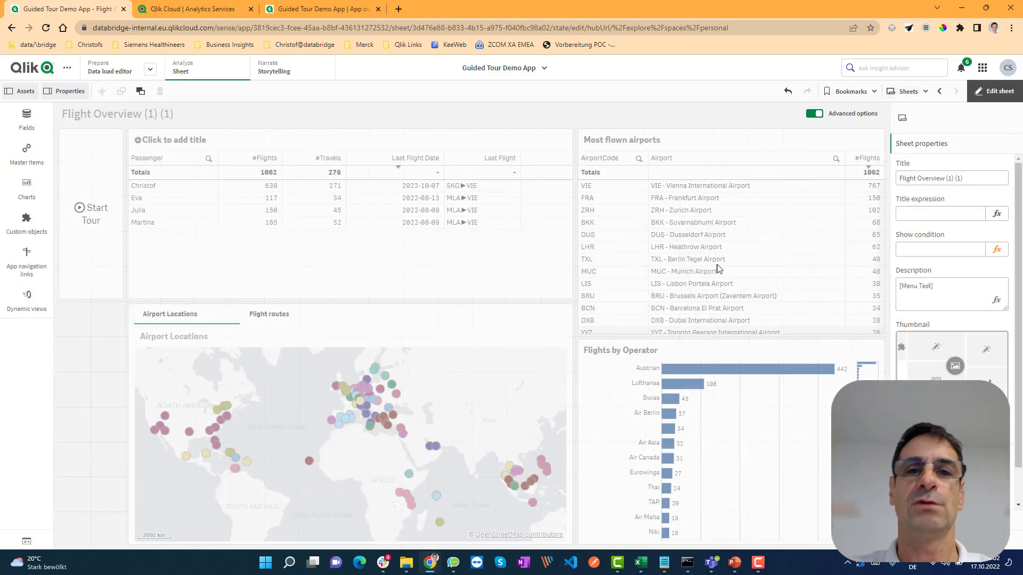
pyautogui.click(996, 98)
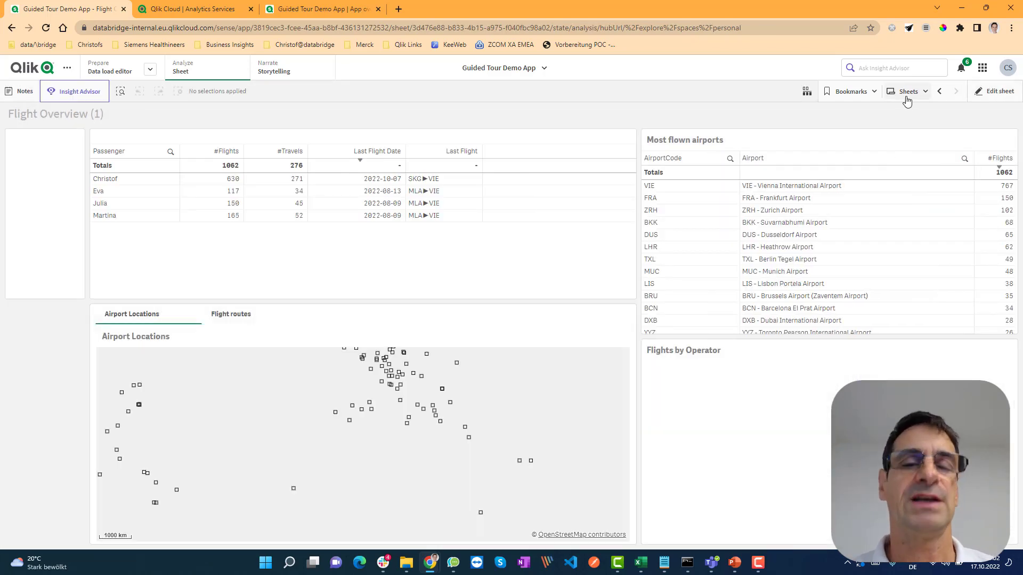
# Make the Flight Overview sheet public again from the sheets overview.
pyautogui.click(907, 94)
pyautogui.scroll(-1, 450, 430)
pyautogui.rightClick(452, 432)
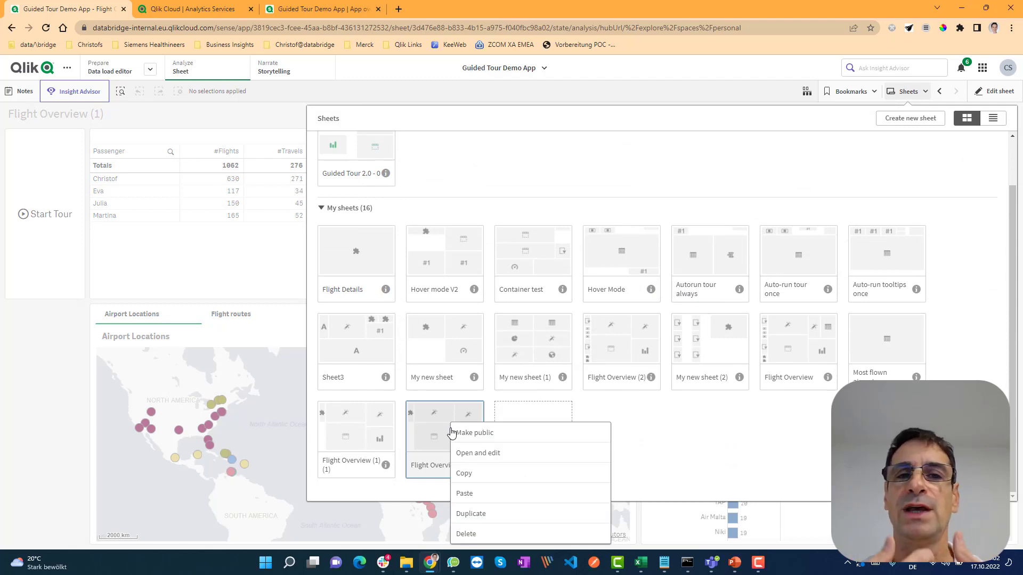
pyautogui.click(488, 439)
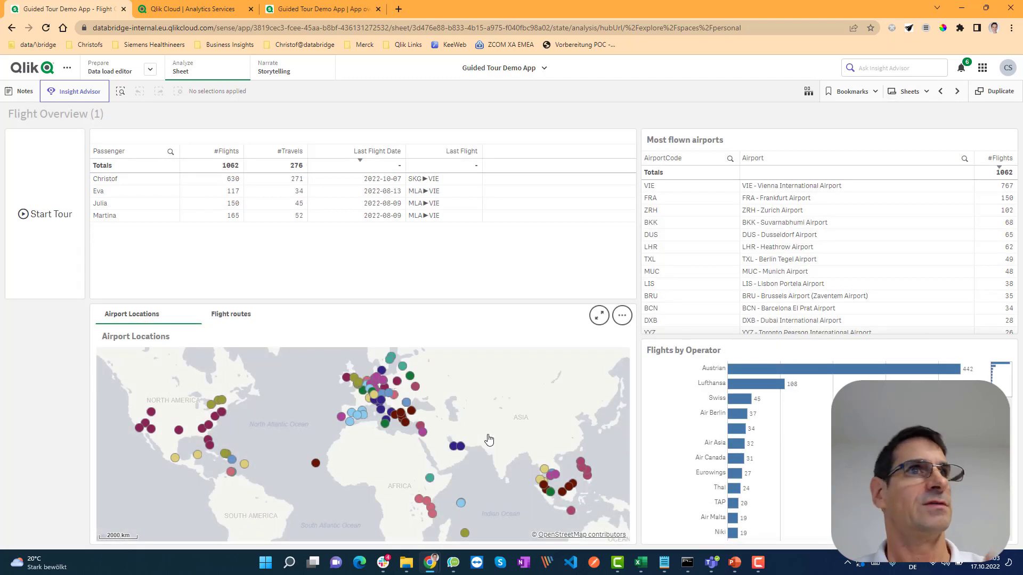
# Create a new blank sheet, My new sheet (3), below the duplicated sheet.
pyautogui.click(907, 94)
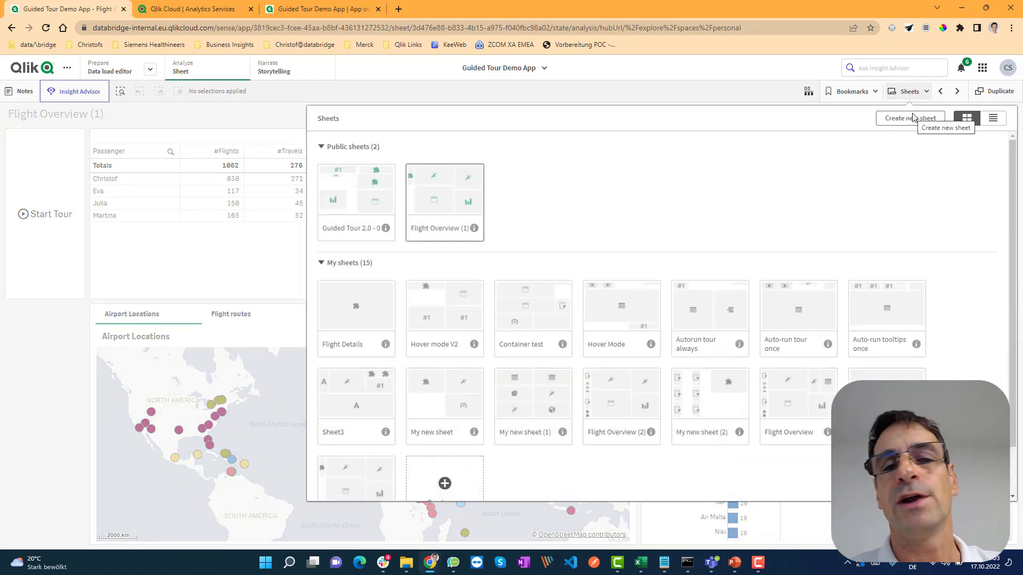
pyautogui.scroll(-1, 449, 444)
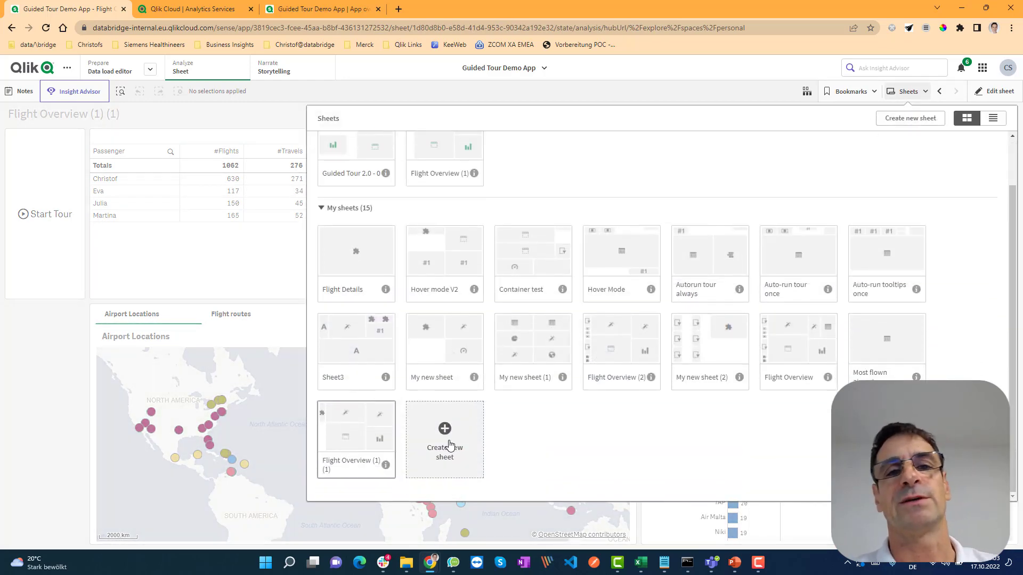
pyautogui.click(449, 445)
# Edit My new sheet (3) and drag the Qloud Friend extension onto its top-left corner.
pyautogui.click(445, 358)
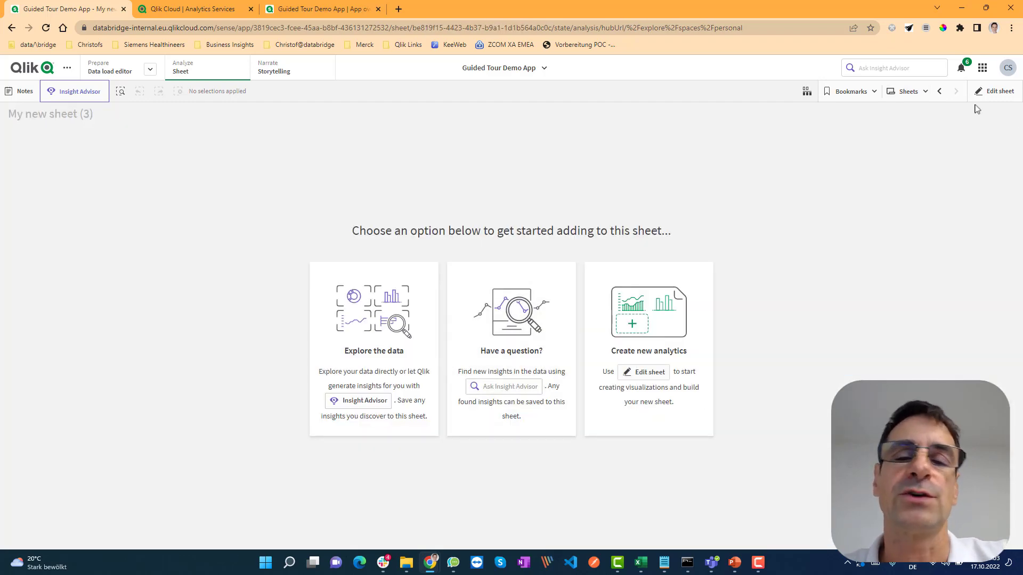
pyautogui.click(994, 92)
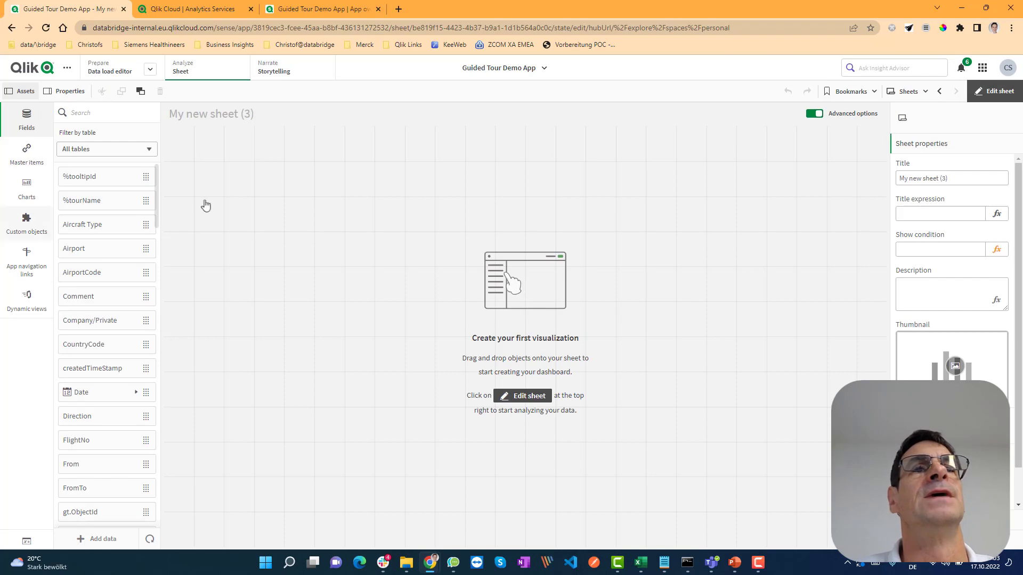
pyautogui.click(35, 226)
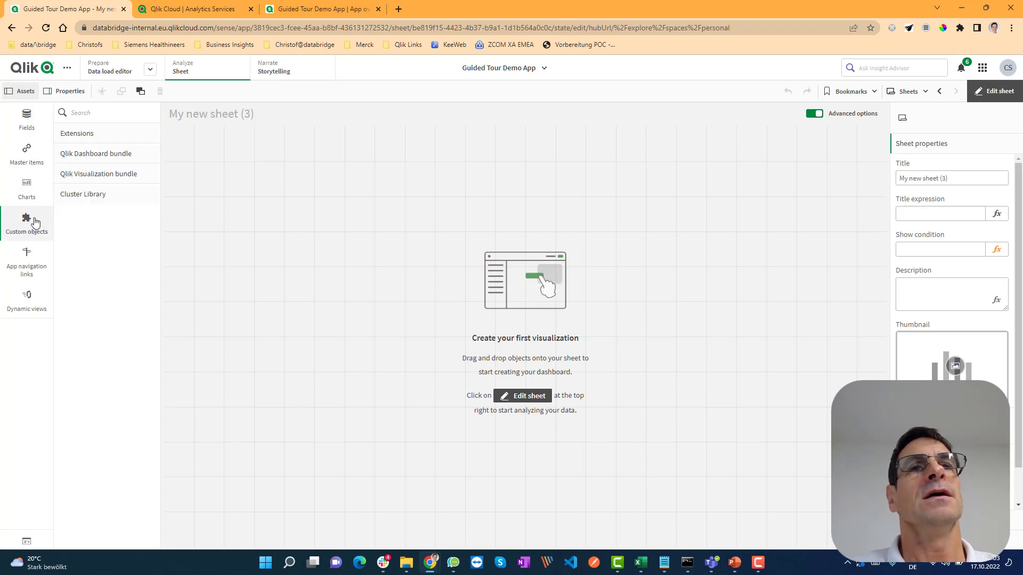
pyautogui.click(88, 136)
pyautogui.moveTo(96, 250); pyautogui.dragTo(288, 167)
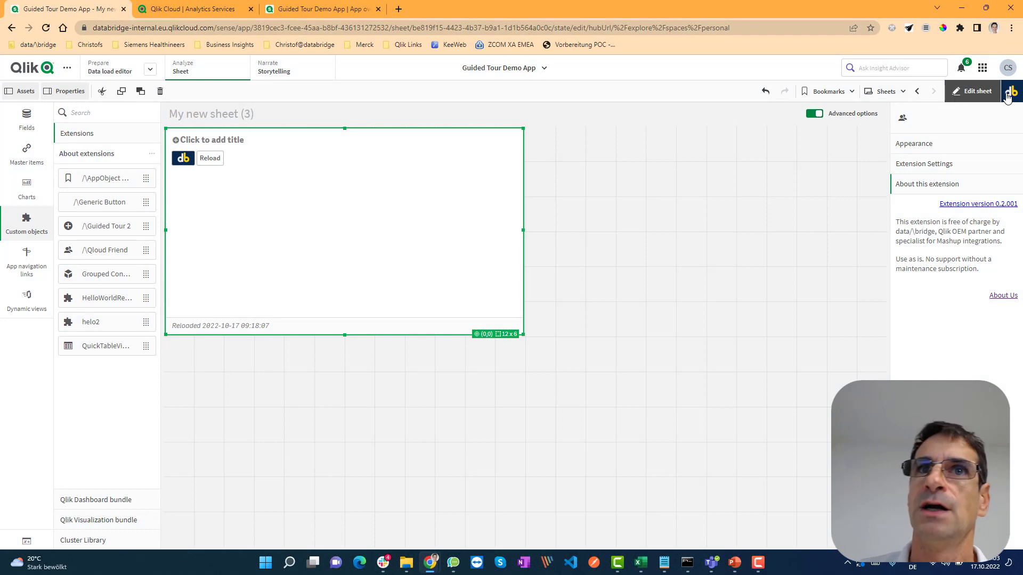
pyautogui.click(917, 93)
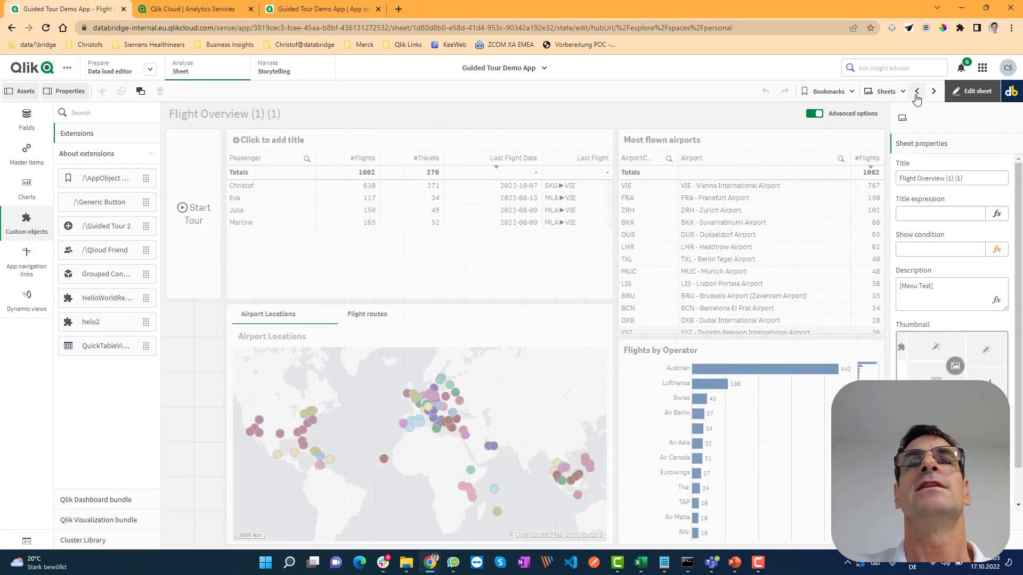
pyautogui.click(917, 93)
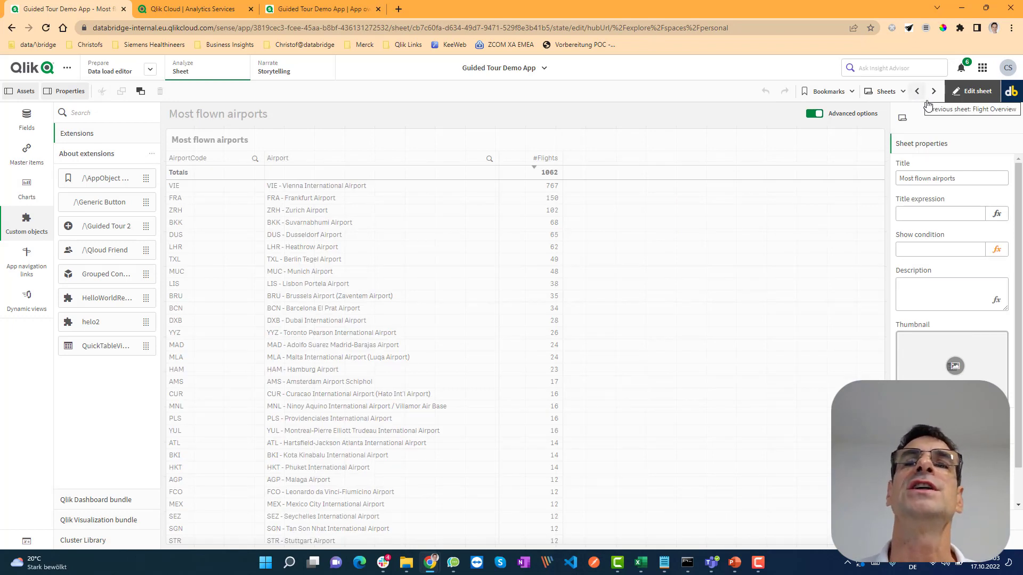
pyautogui.click(890, 96)
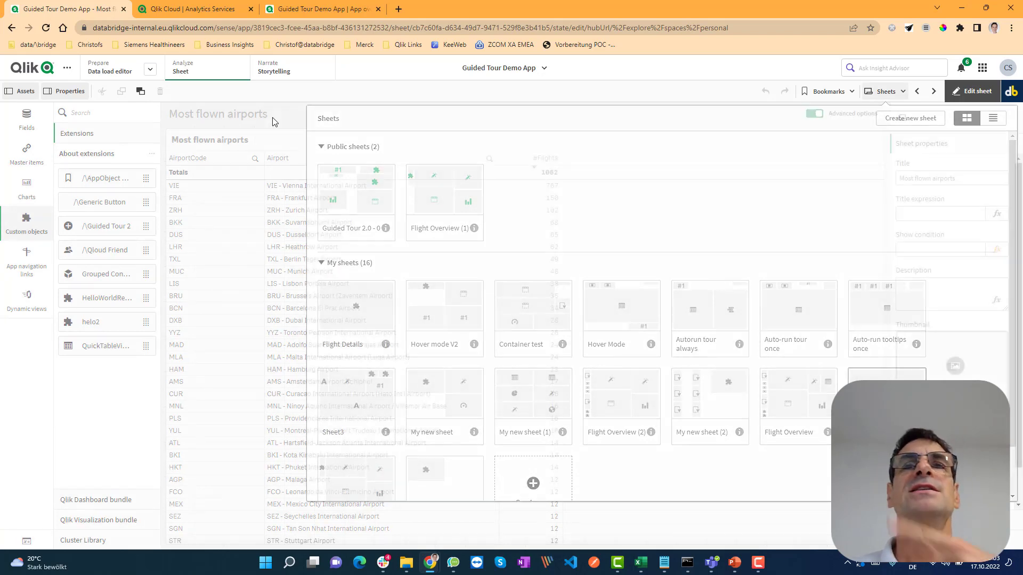
pyautogui.click(885, 92)
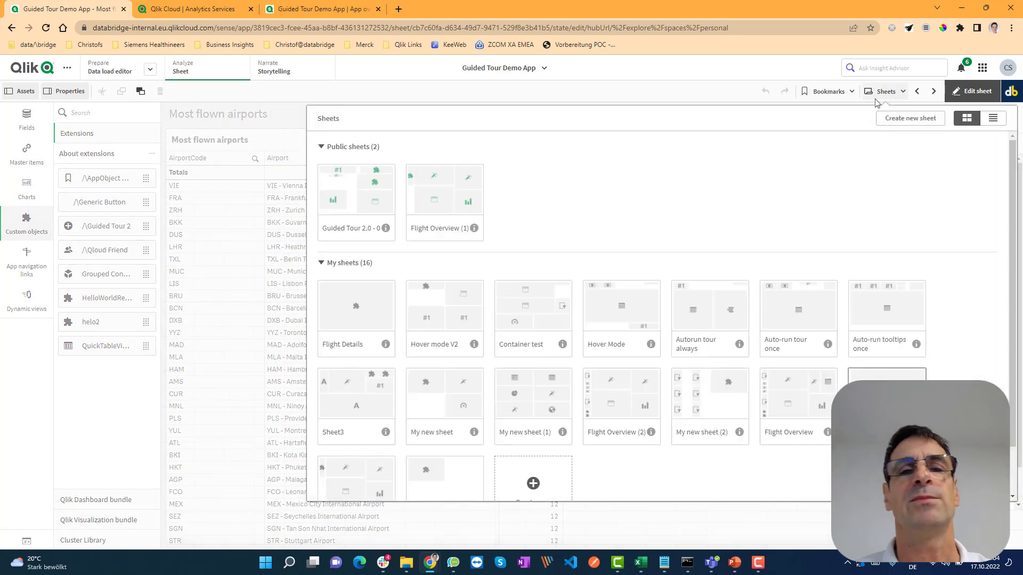
pyautogui.scroll(-2, 523, 384)
pyautogui.click(448, 437)
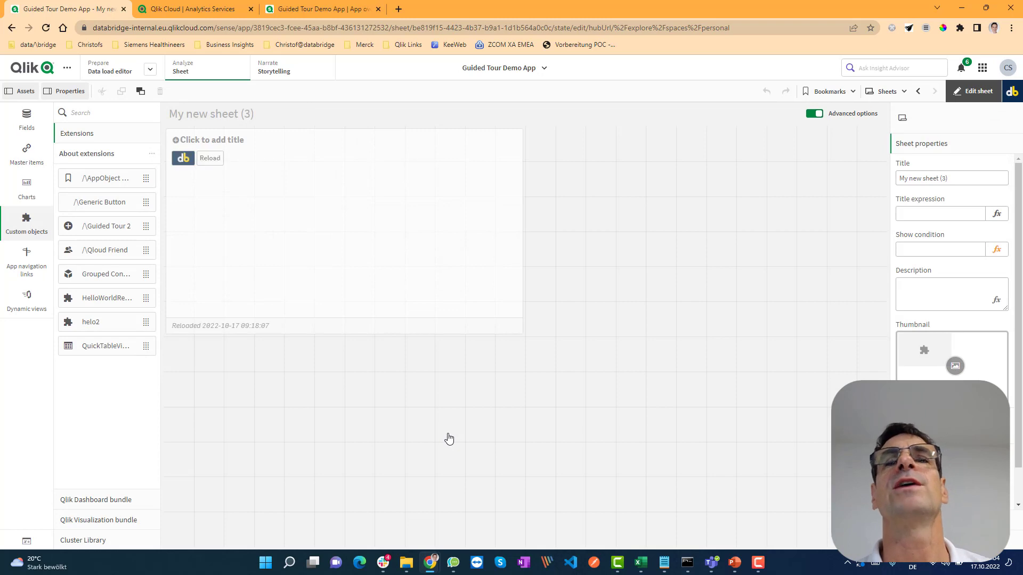
# Open the Qloud Friend sheet overview and switch its filter to list all 18 sheets.
pyautogui.click(407, 277)
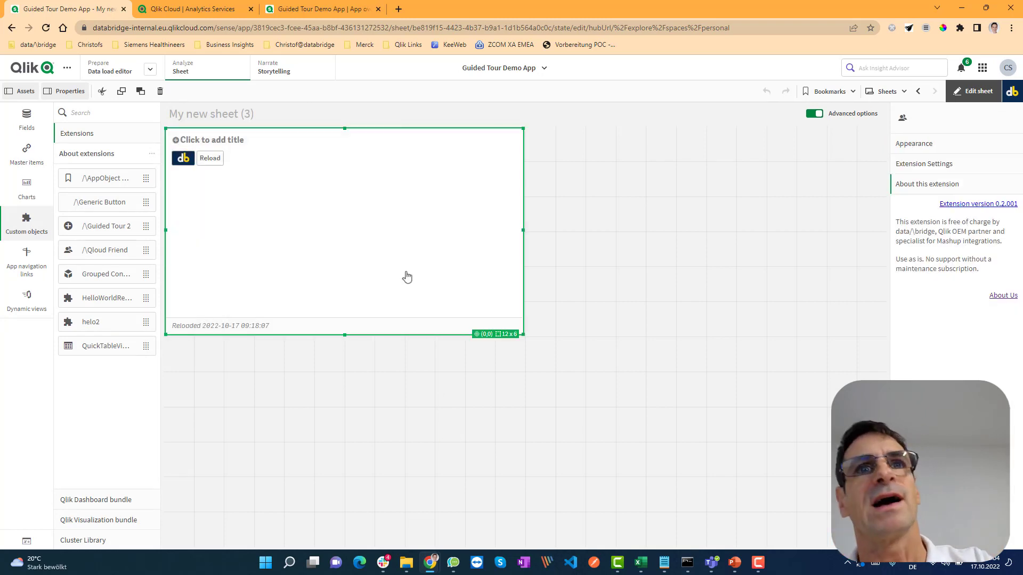
pyautogui.click(1012, 92)
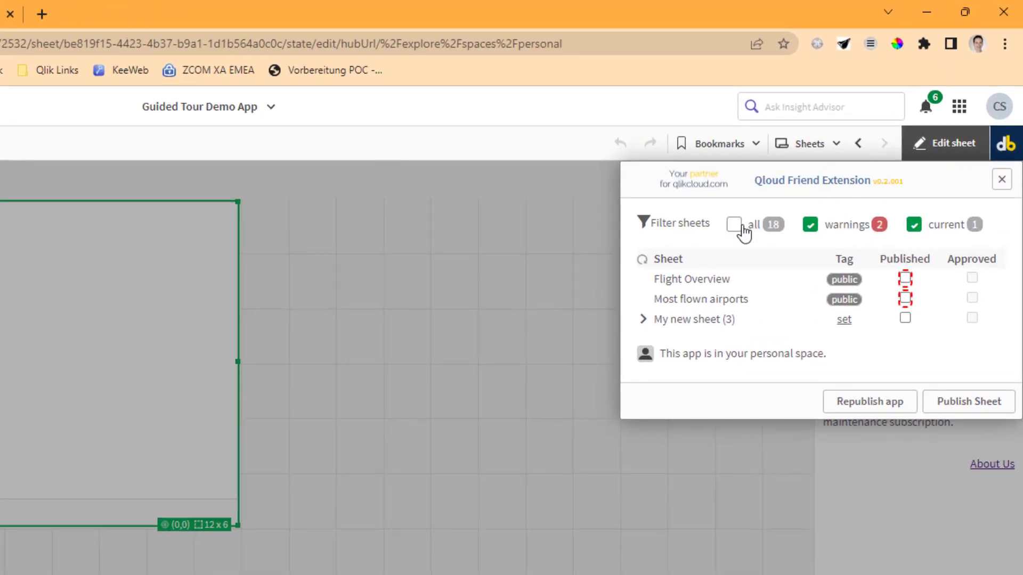
pyautogui.click(734, 225)
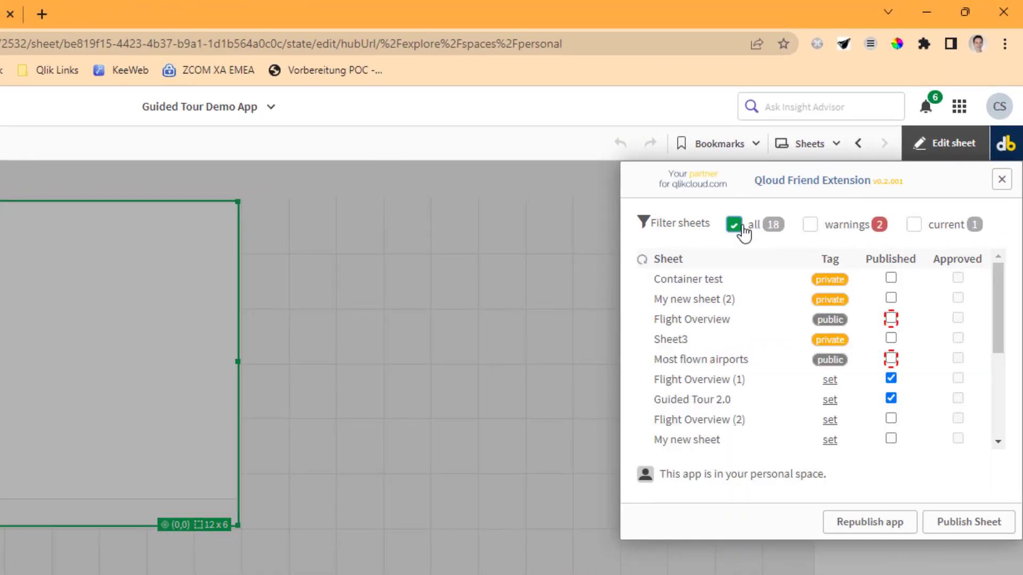
pyautogui.moveTo(1001, 296); pyautogui.dragTo(993, 448)
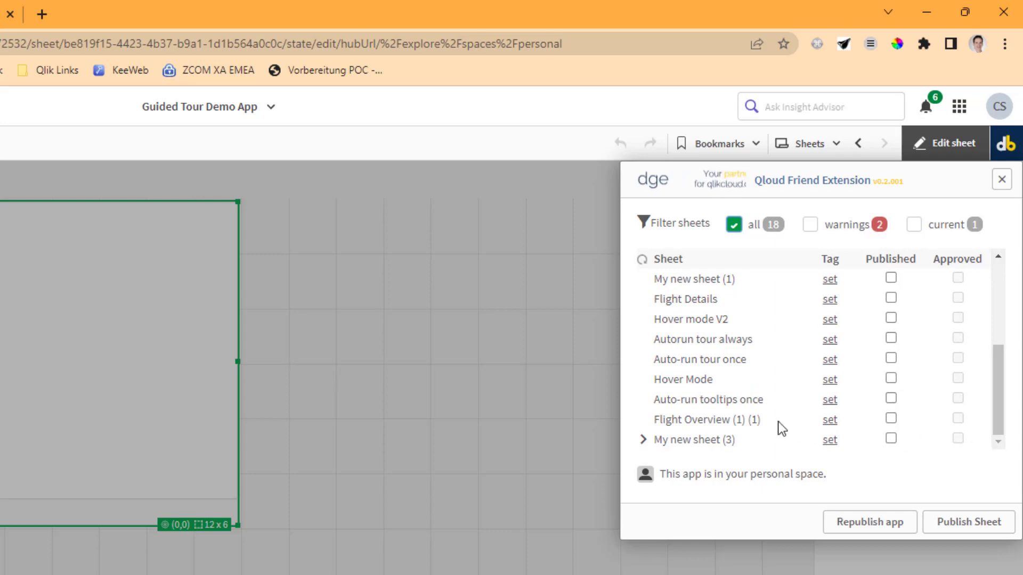
pyautogui.scroll(5, 778, 421)
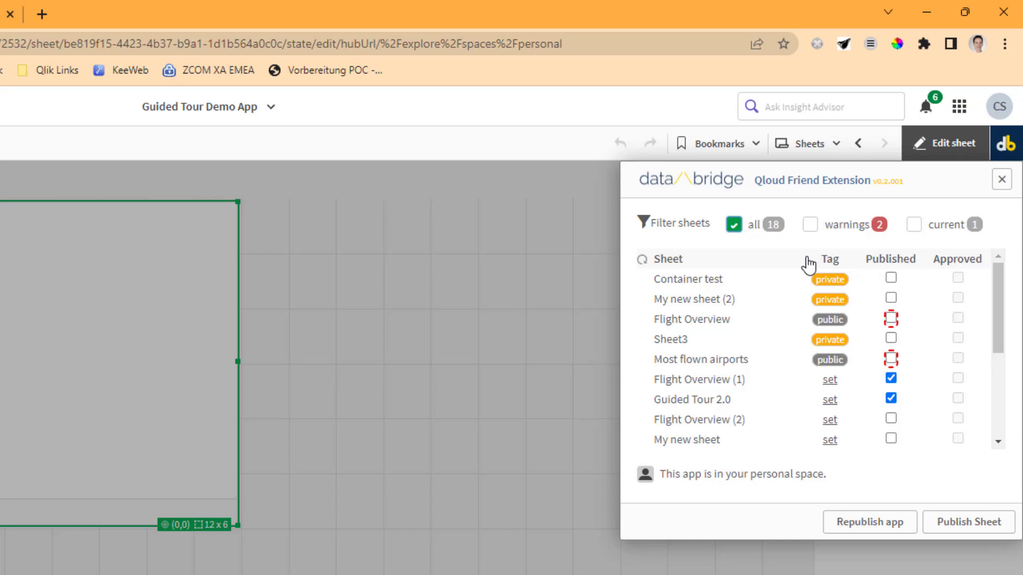
pyautogui.scroll(-3, 809, 264)
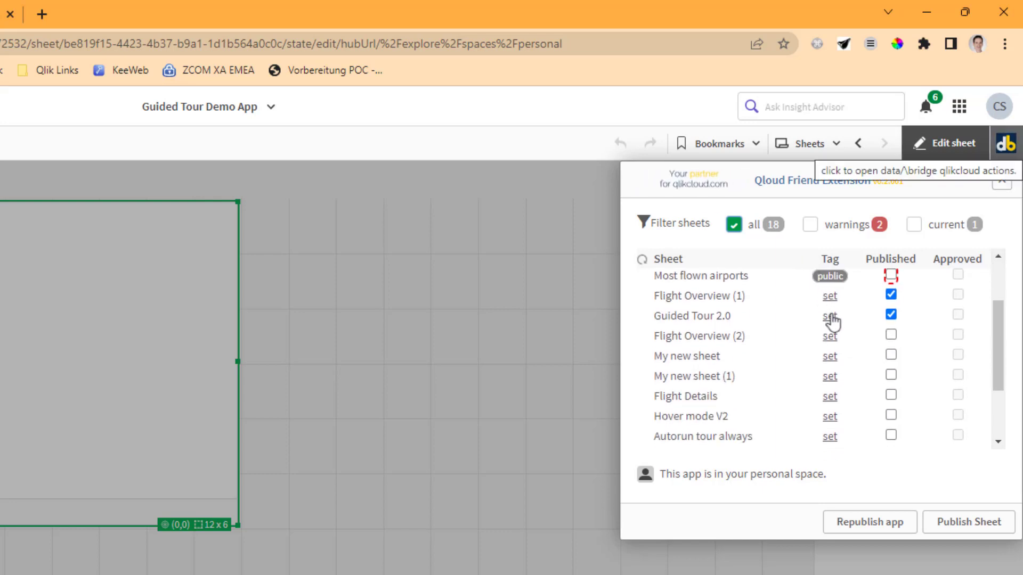
# Tag My new sheet and My new sheet (1) public; Flight Details, Hover mode V2, Autorun tour always private.
pyautogui.click(832, 319)
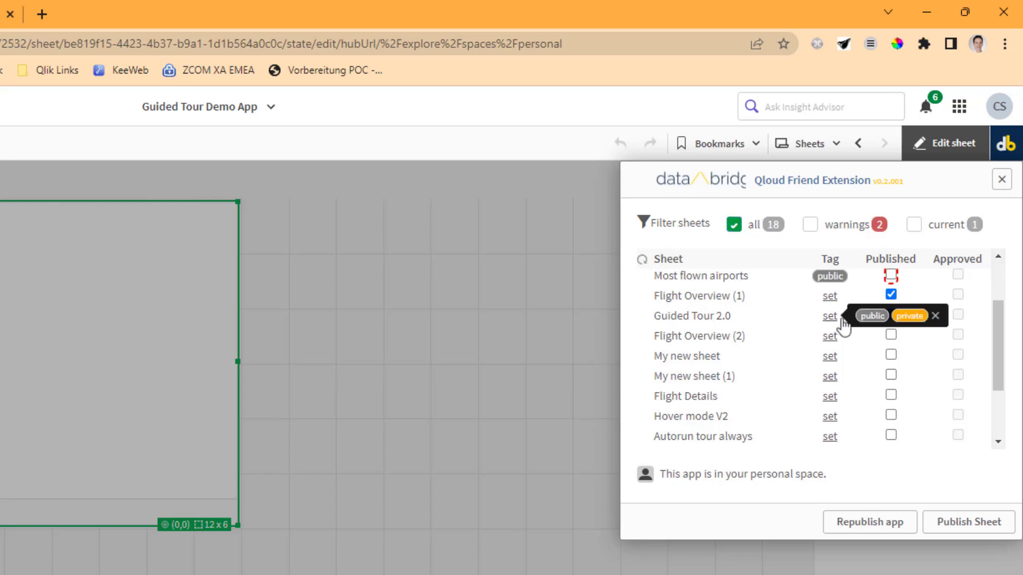
pyautogui.click(833, 362)
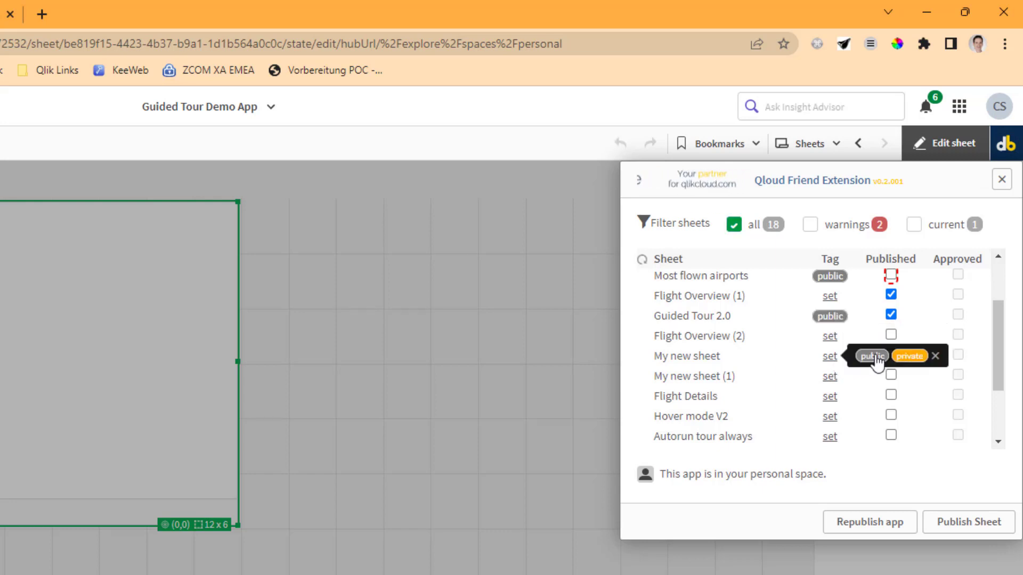
pyautogui.click(872, 356)
pyautogui.click(831, 378)
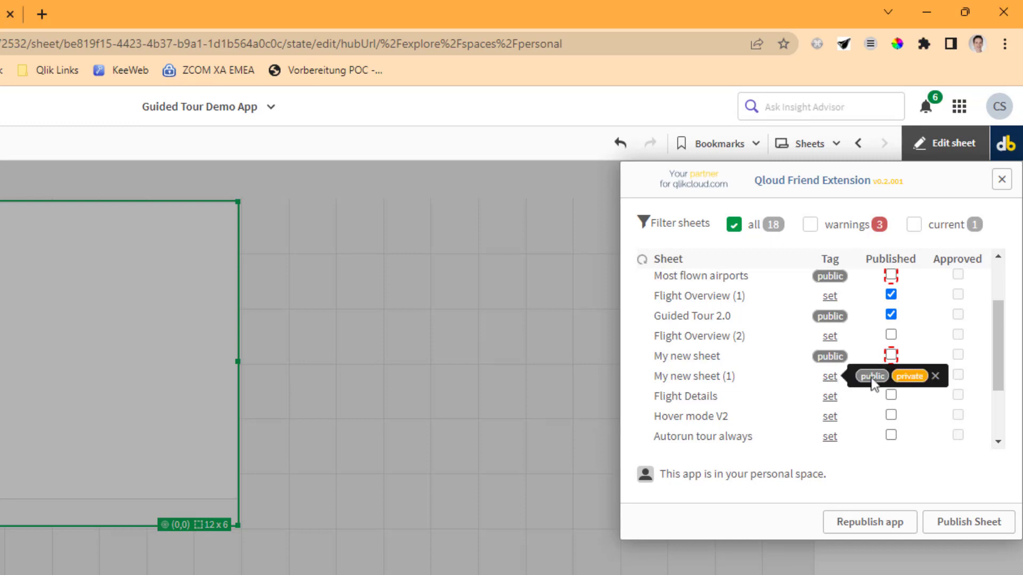
pyautogui.click(872, 376)
pyautogui.click(832, 398)
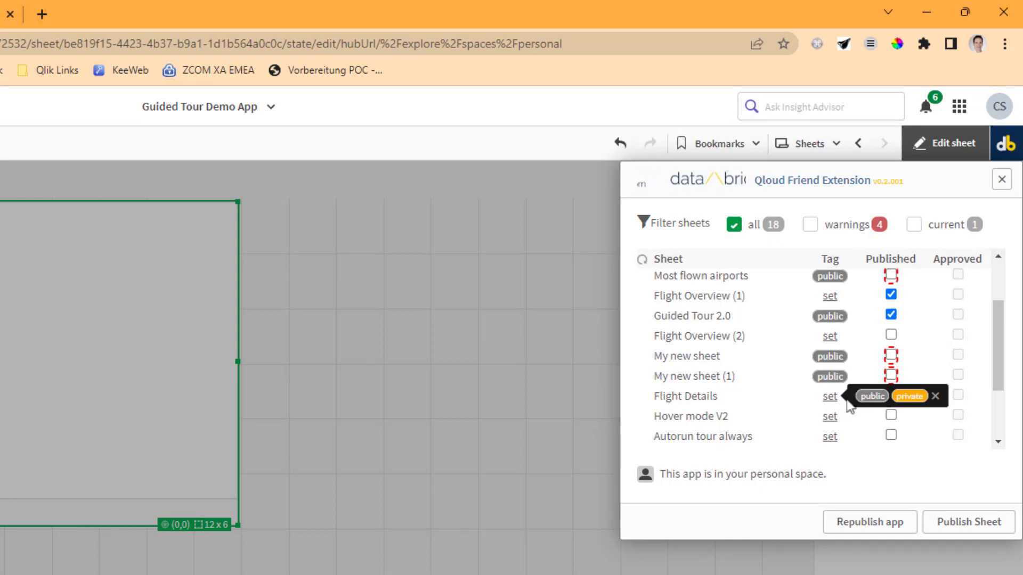
pyautogui.click(910, 396)
pyautogui.click(834, 418)
pyautogui.click(909, 418)
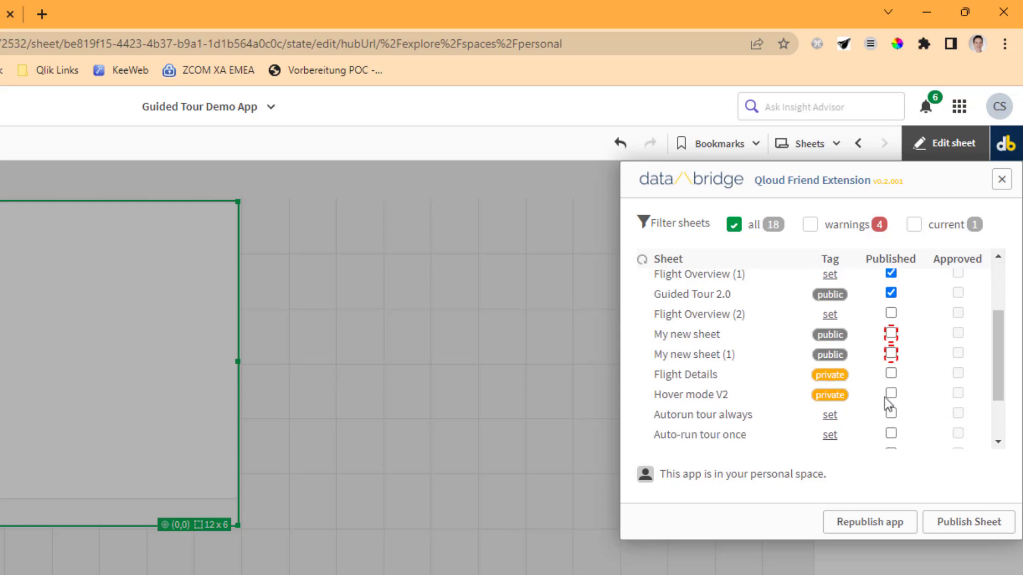
pyautogui.scroll(-2, 885, 398)
pyautogui.click(831, 354)
pyautogui.click(911, 353)
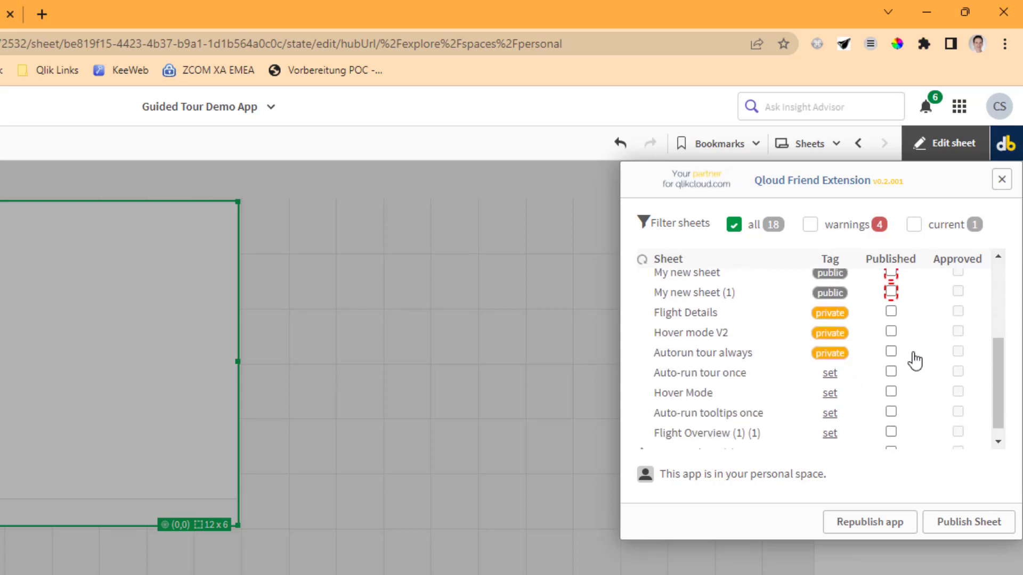
# Sort the sheet list by tag and show only sheets with publishing warnings.
pyautogui.click(829, 261)
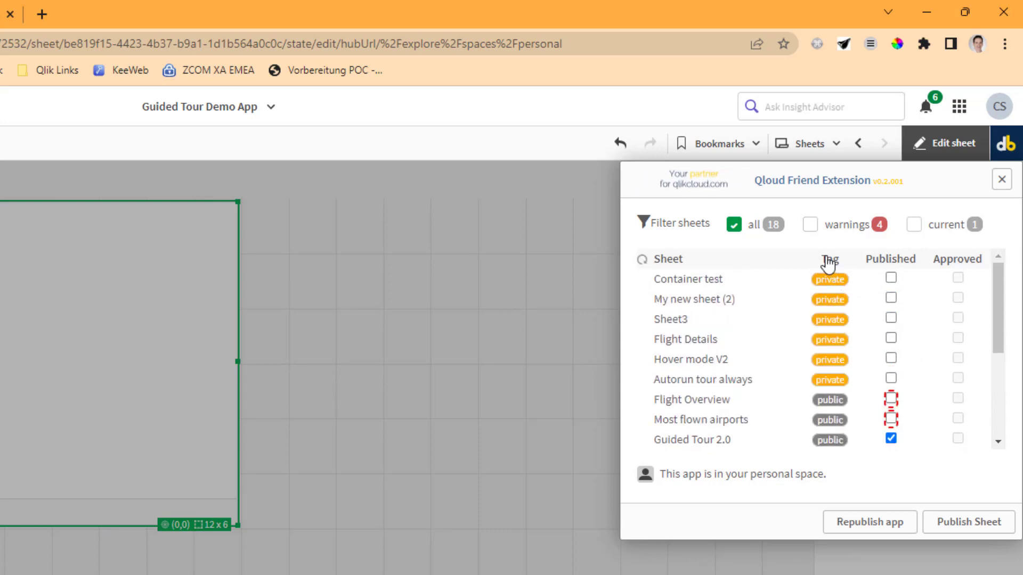
pyautogui.scroll(-3, 831, 375)
pyautogui.scroll(3, 833, 373)
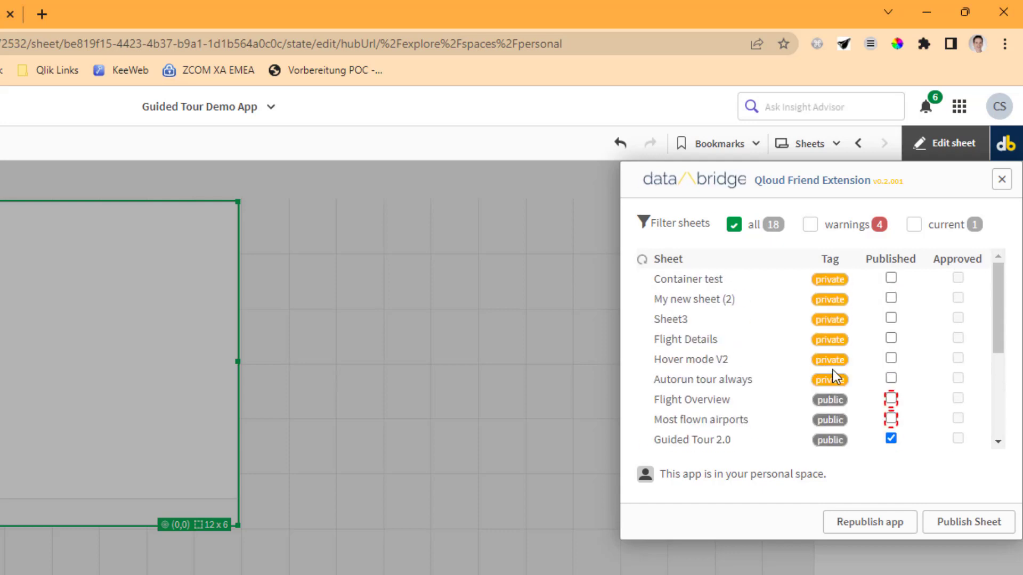
pyautogui.scroll(-3, 841, 366)
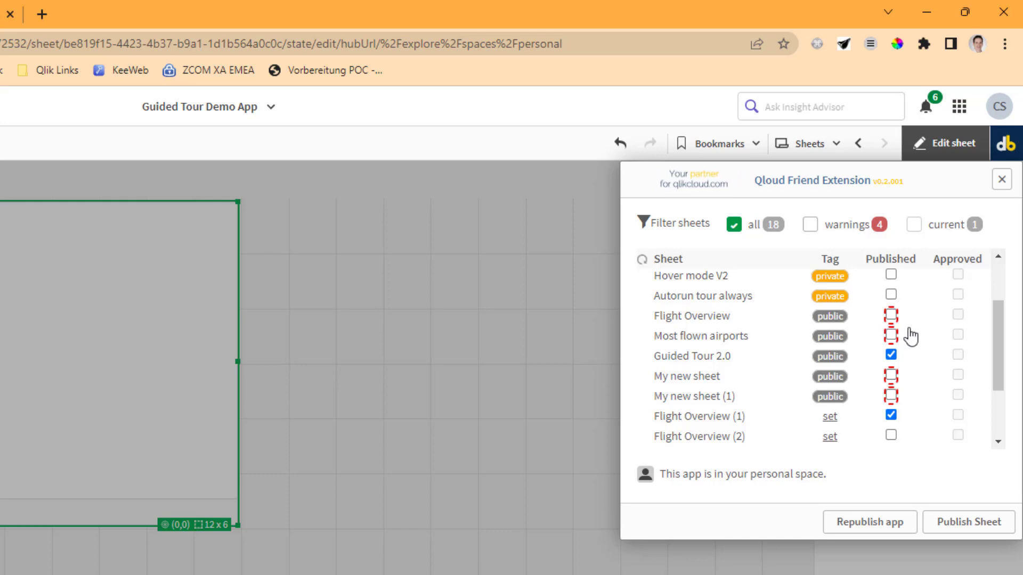
pyautogui.click(840, 233)
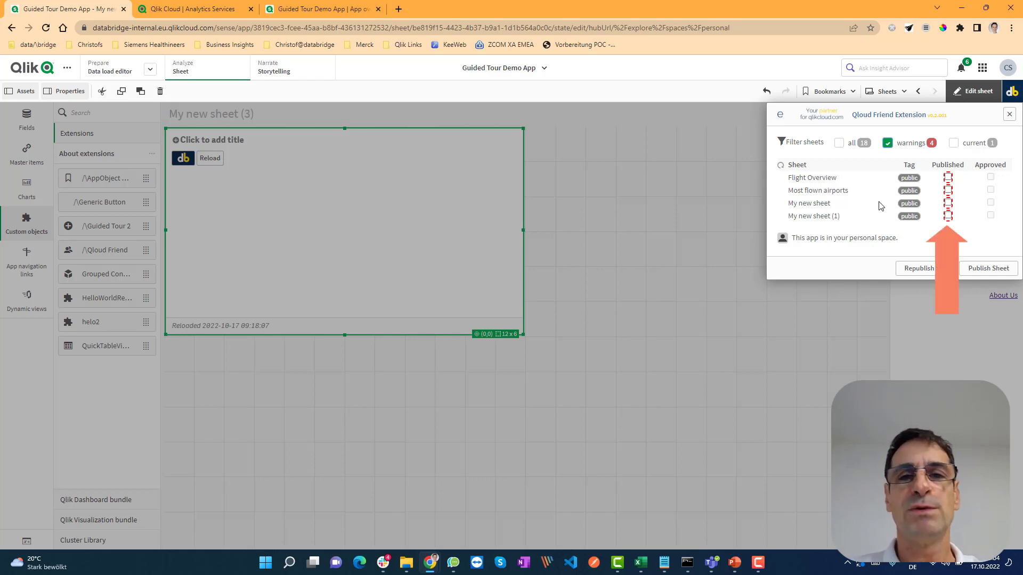
# Mark Flight Overview, Most flown airports, My new sheet and My new sheet (1) as published.
pyautogui.click(948, 177)
pyautogui.click(948, 190)
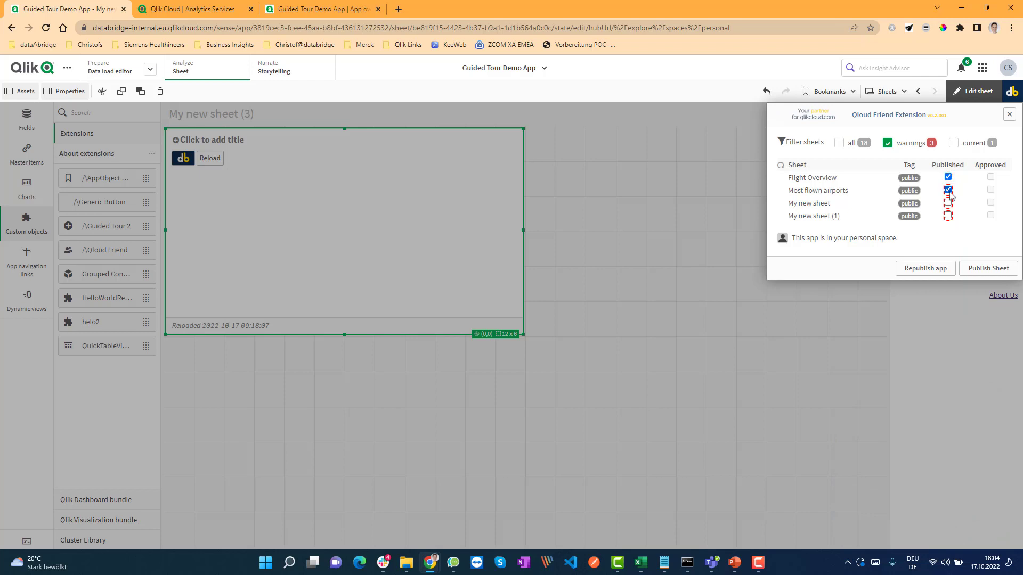
pyautogui.click(947, 203)
pyautogui.click(948, 215)
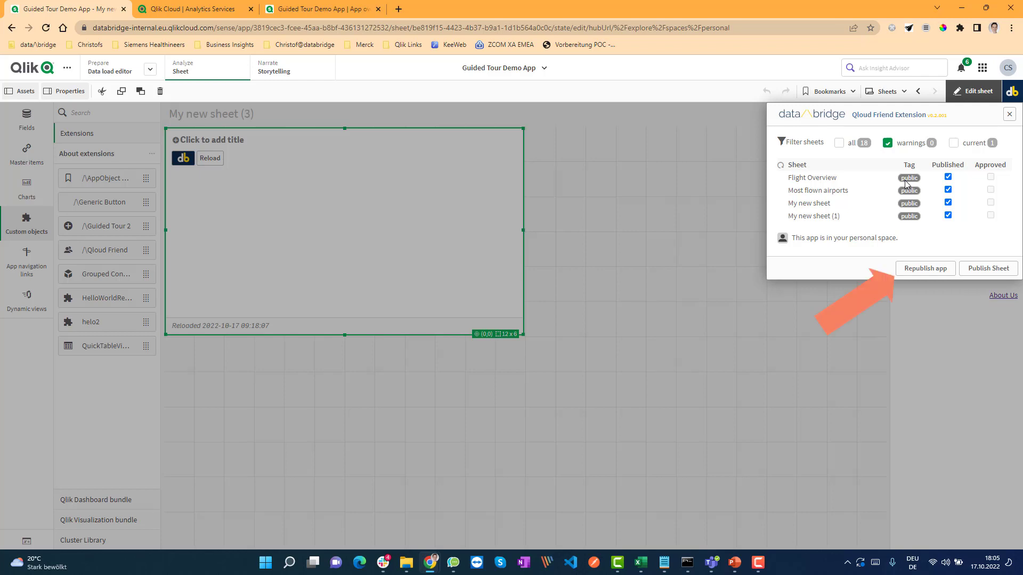
# Republish the app without changing child app data and refresh the managed-space child app.
pyautogui.click(922, 273)
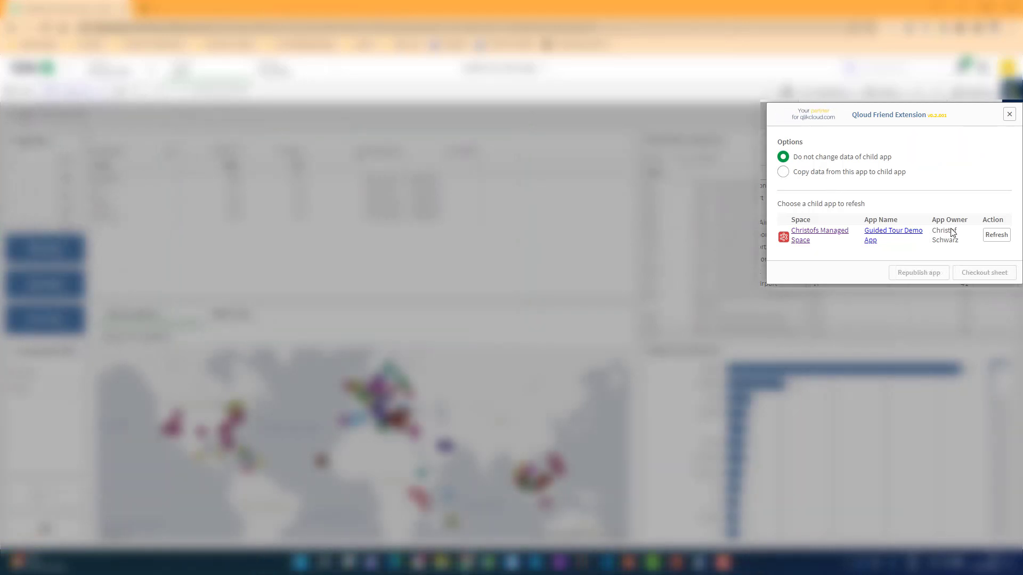
pyautogui.click(997, 235)
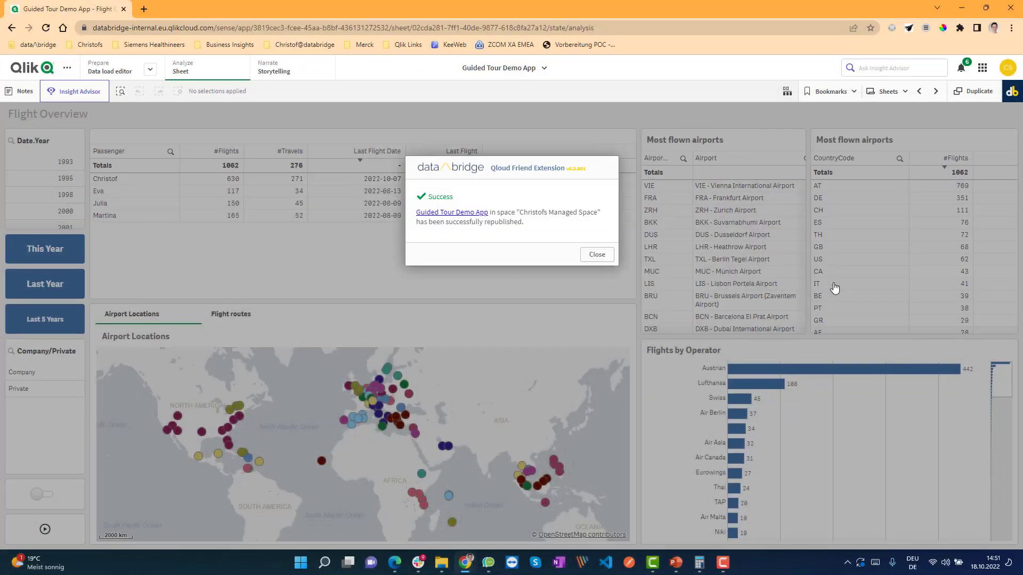
# Open the republished Guided Tour Demo App and check out the Flight Overview sheet from the Qloud Friend panel.
pyautogui.click(447, 212)
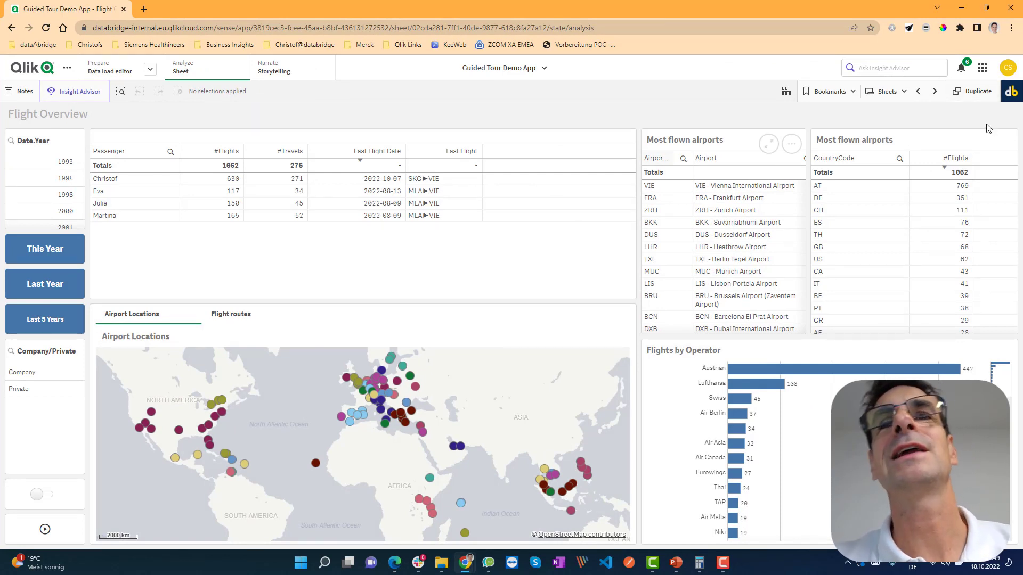
pyautogui.click(1012, 94)
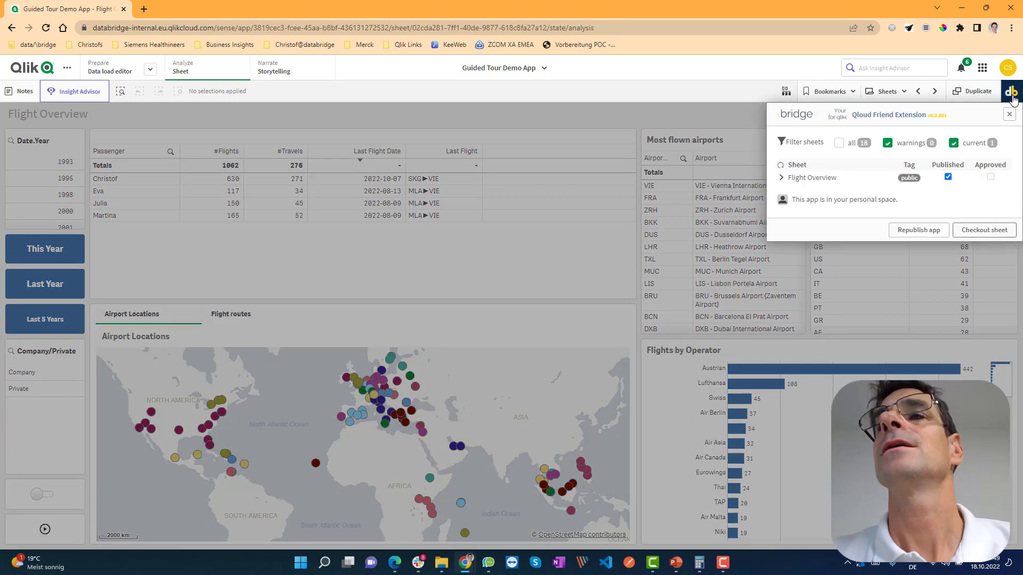
pyautogui.click(984, 230)
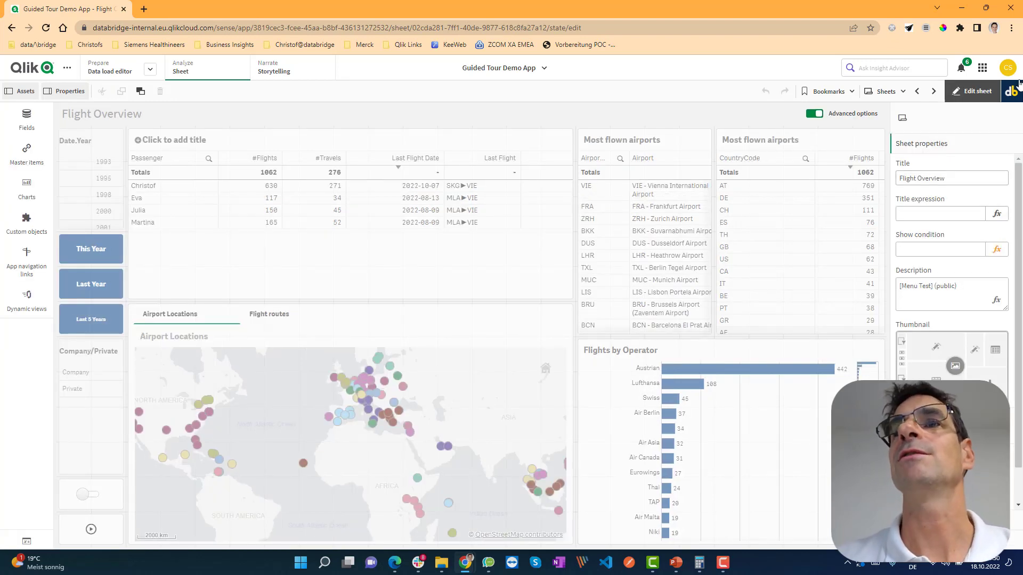
pyautogui.click(666, 157)
# Swap the two Most flown airports tables and publish Flight Overview from the Qloud Friend panel.
pyautogui.moveTo(775, 214); pyautogui.dragTo(779, 214)
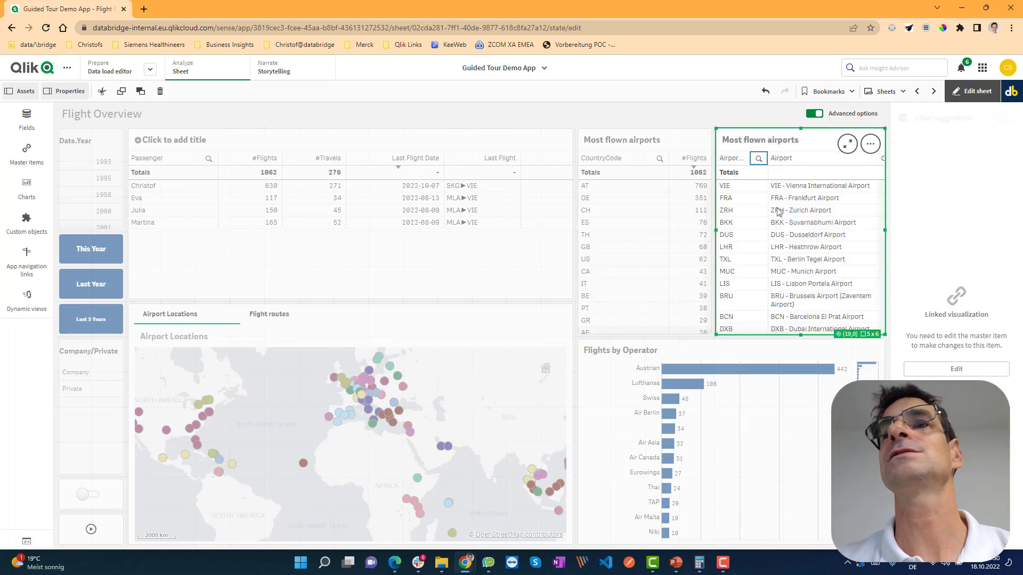
pyautogui.click(1011, 92)
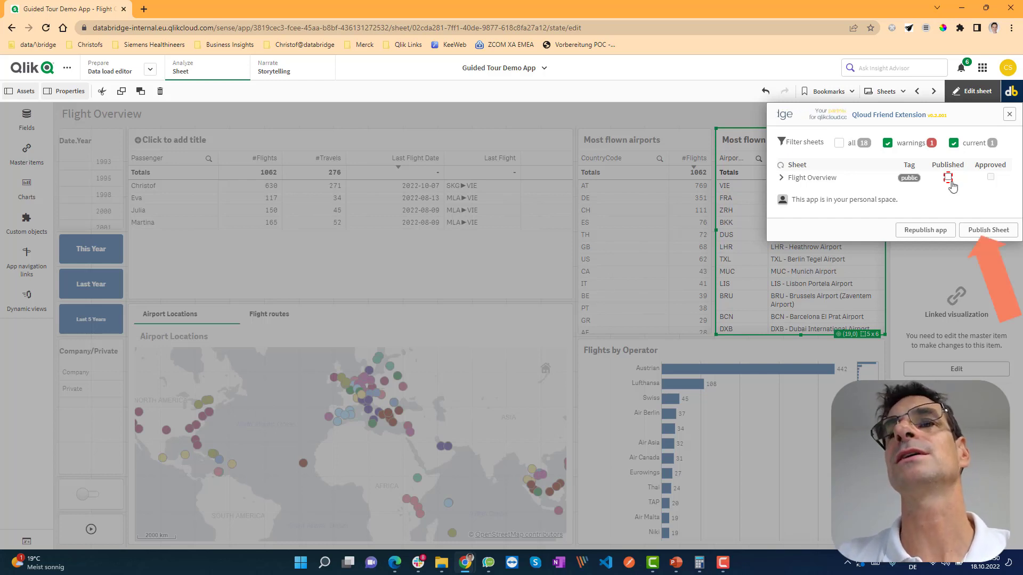
pyautogui.click(990, 231)
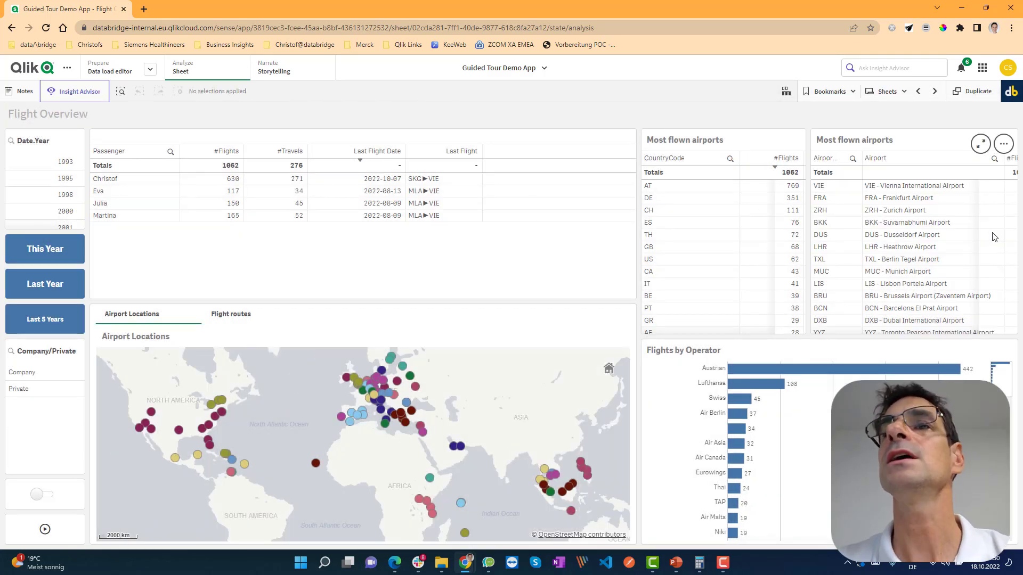
pyautogui.click(891, 94)
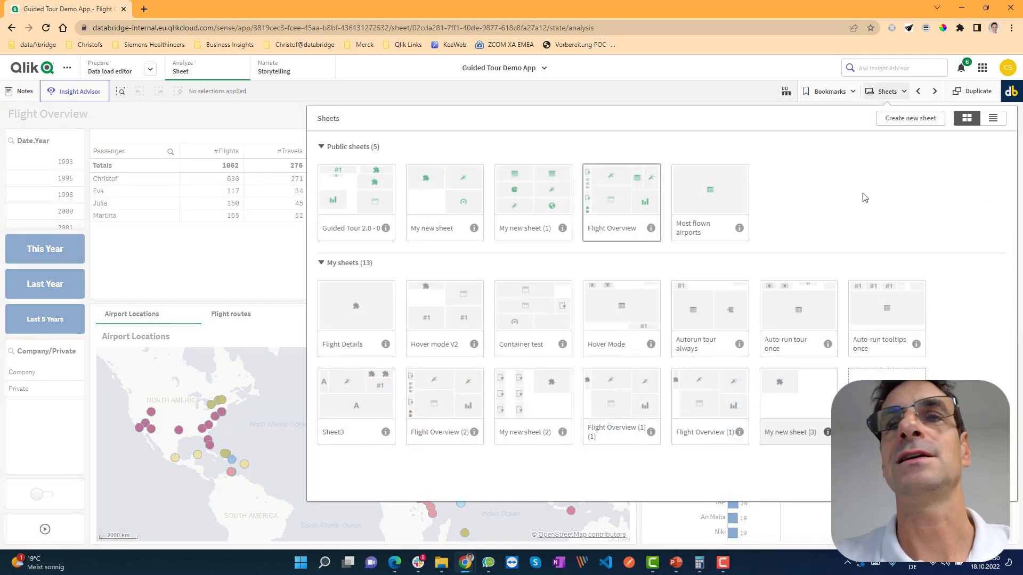
# On My new sheet (3), uncheck Use Button under the Qloud Friend extension's Reload Button settings.
pyautogui.click(802, 406)
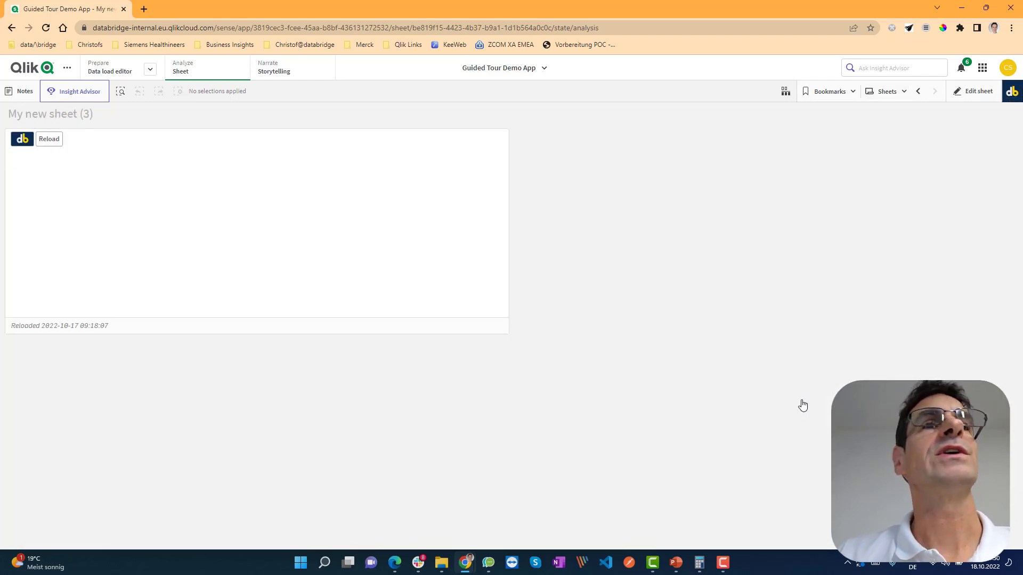
pyautogui.click(970, 96)
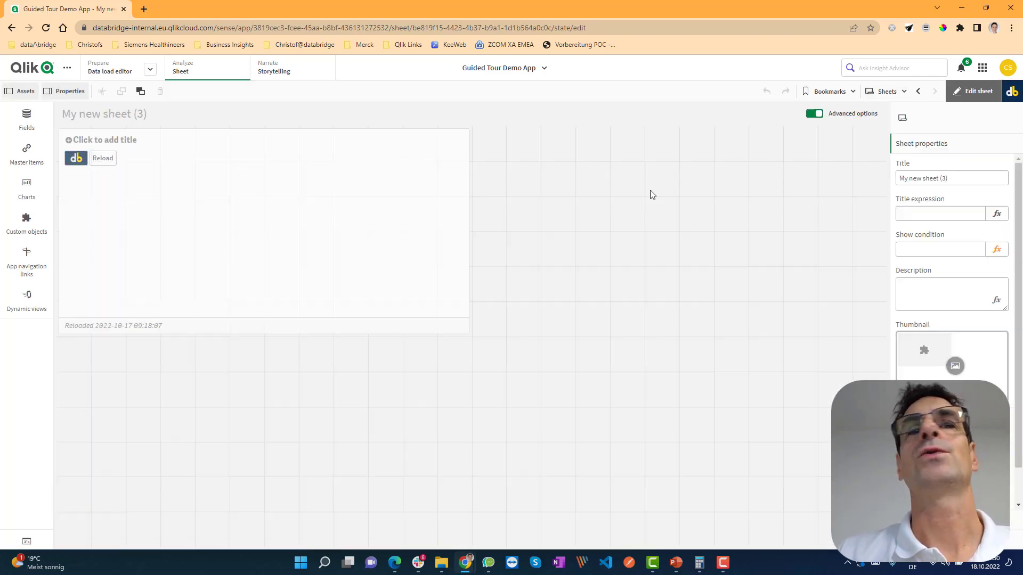
pyautogui.click(389, 266)
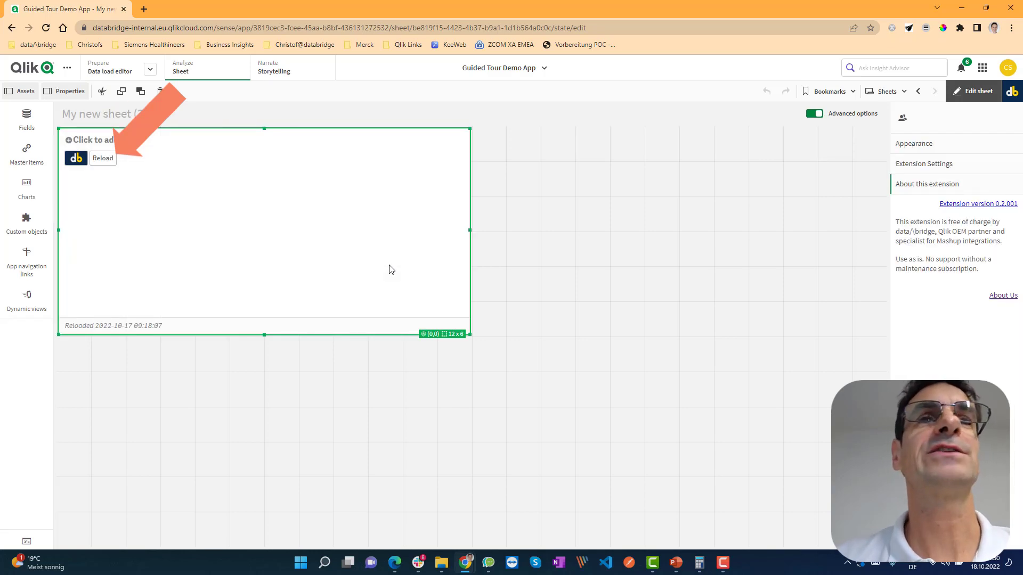
pyautogui.click(914, 165)
pyautogui.click(926, 207)
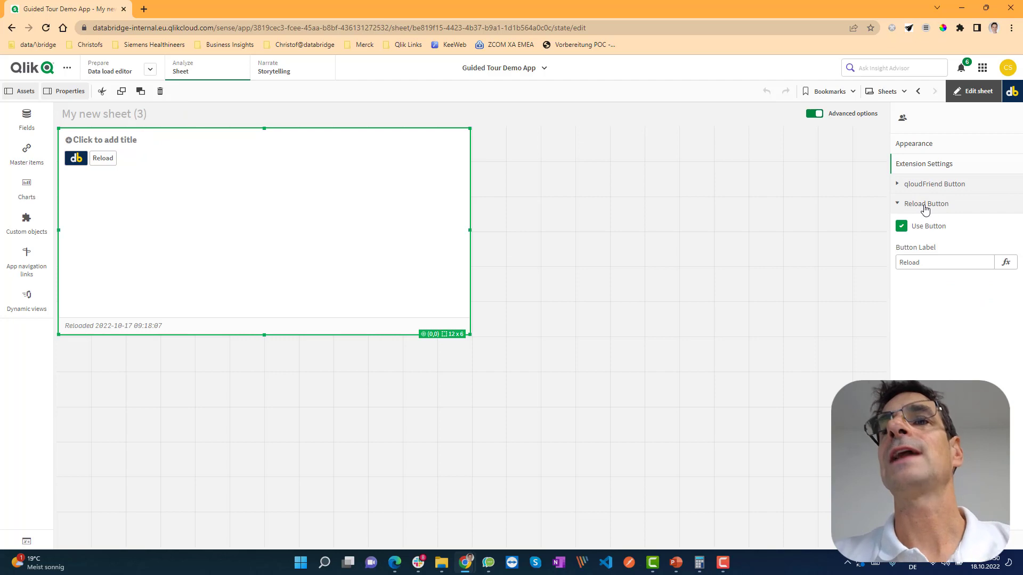
pyautogui.click(933, 230)
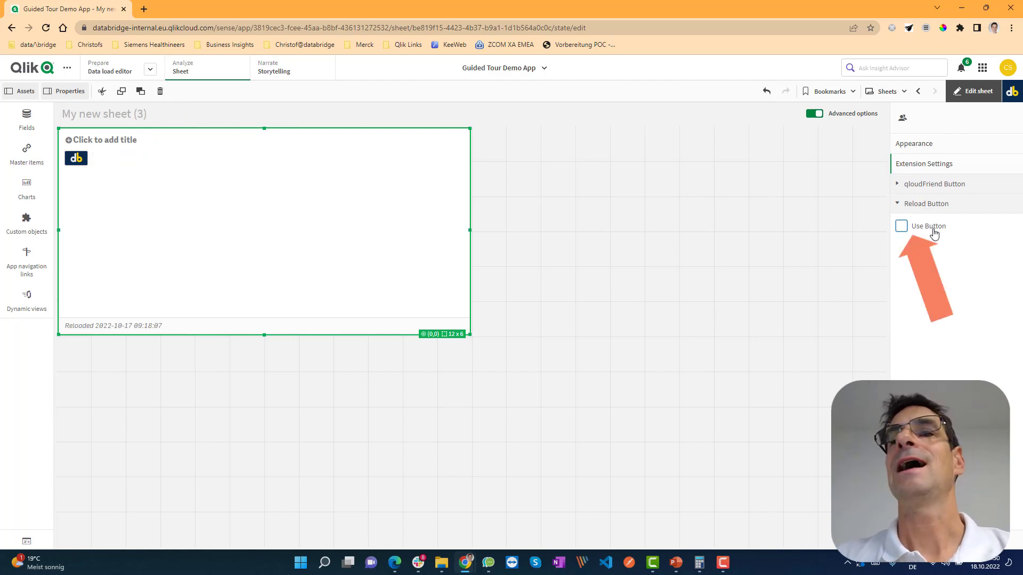
pyautogui.click(930, 185)
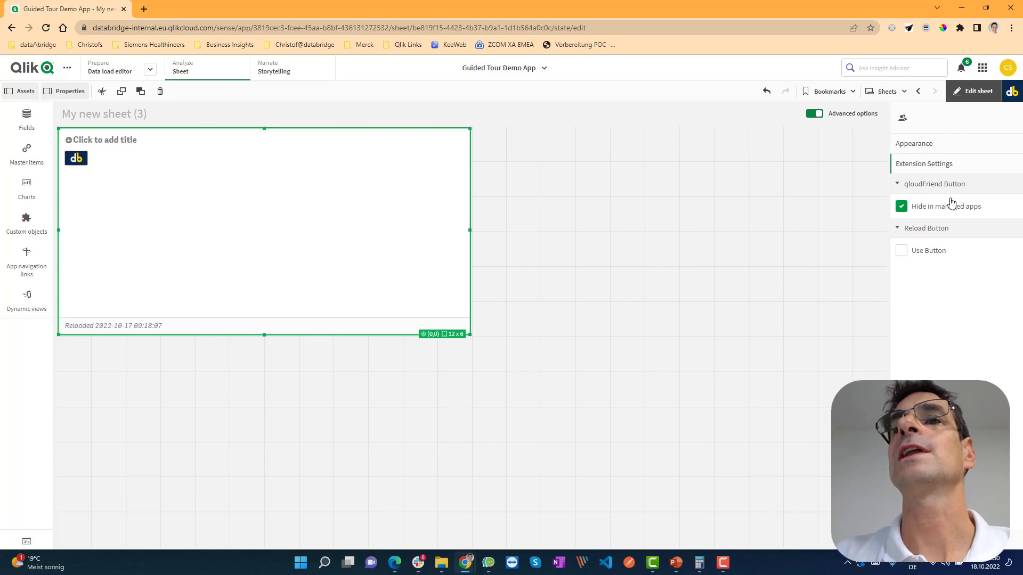